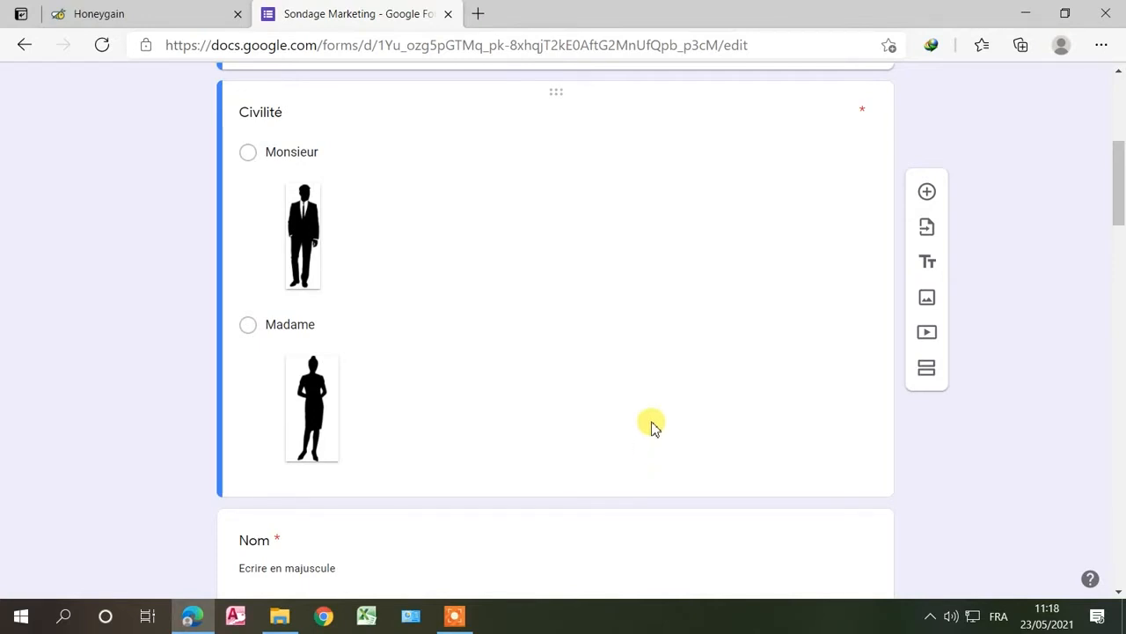
Step: Scroll through the form's questions and select the 'Candidature' form title
{"action": "scroll", "coordinate": [661, 384], "scroll_direction": "down", "scroll_amount": 3}
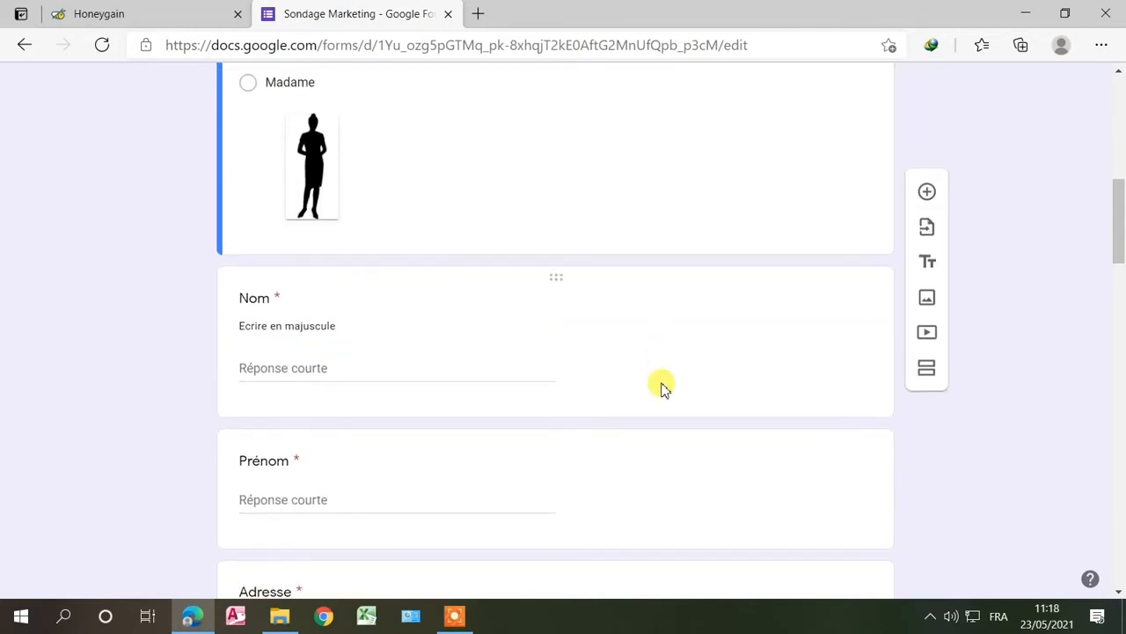
{"action": "scroll", "coordinate": [661, 387], "scroll_direction": "up", "scroll_amount": 3}
{"action": "scroll", "coordinate": [662, 387], "scroll_direction": "up", "scroll_amount": 3}
{"action": "scroll", "coordinate": [662, 388], "scroll_direction": "down", "scroll_amount": 3}
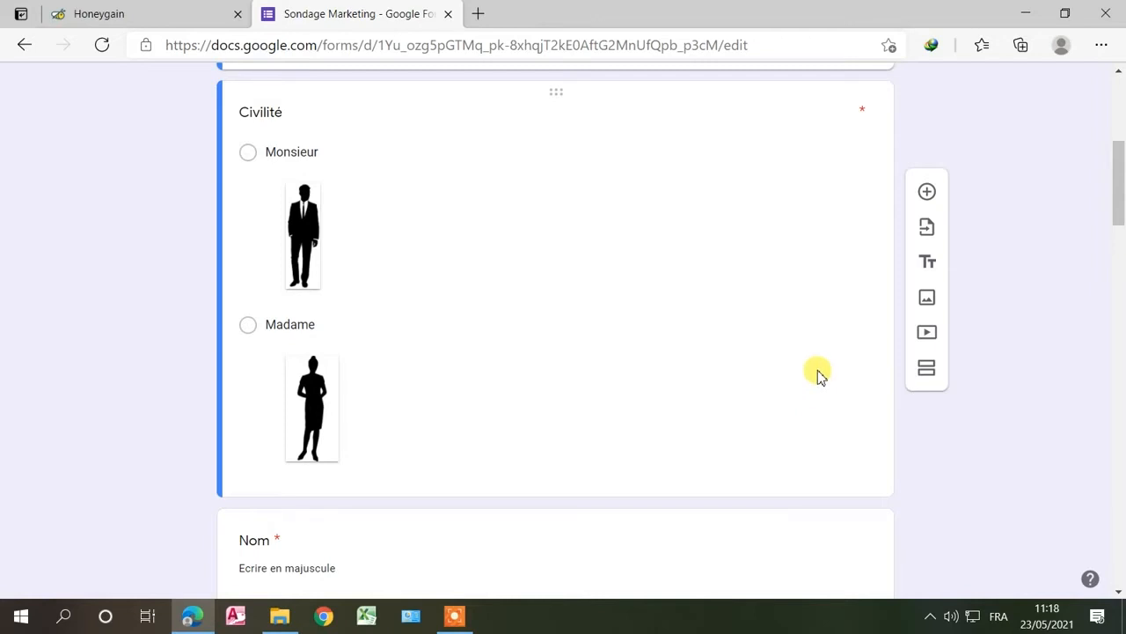
{"action": "scroll", "coordinate": [817, 372], "scroll_direction": "up", "scroll_amount": 1}
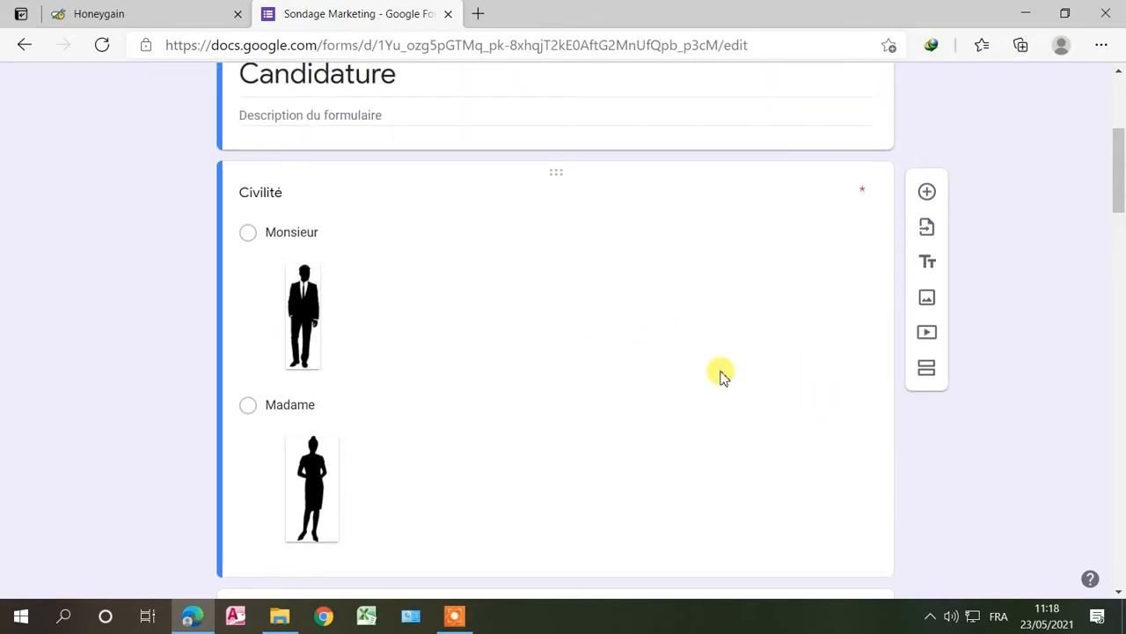
{"action": "scroll", "coordinate": [719, 374], "scroll_direction": "up", "scroll_amount": 3}
{"action": "double_click", "coordinate": [413, 318]}
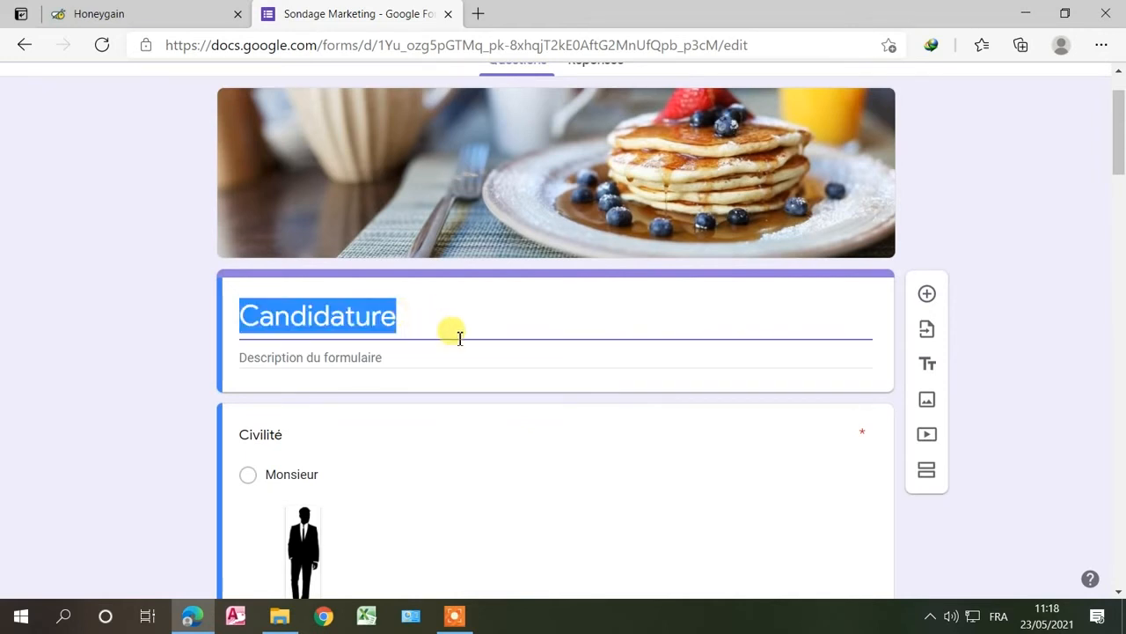
{"action": "scroll", "coordinate": [431, 354], "scroll_direction": "down", "scroll_amount": 4}
{"action": "scroll", "coordinate": [330, 338], "scroll_direction": "down", "scroll_amount": 9}
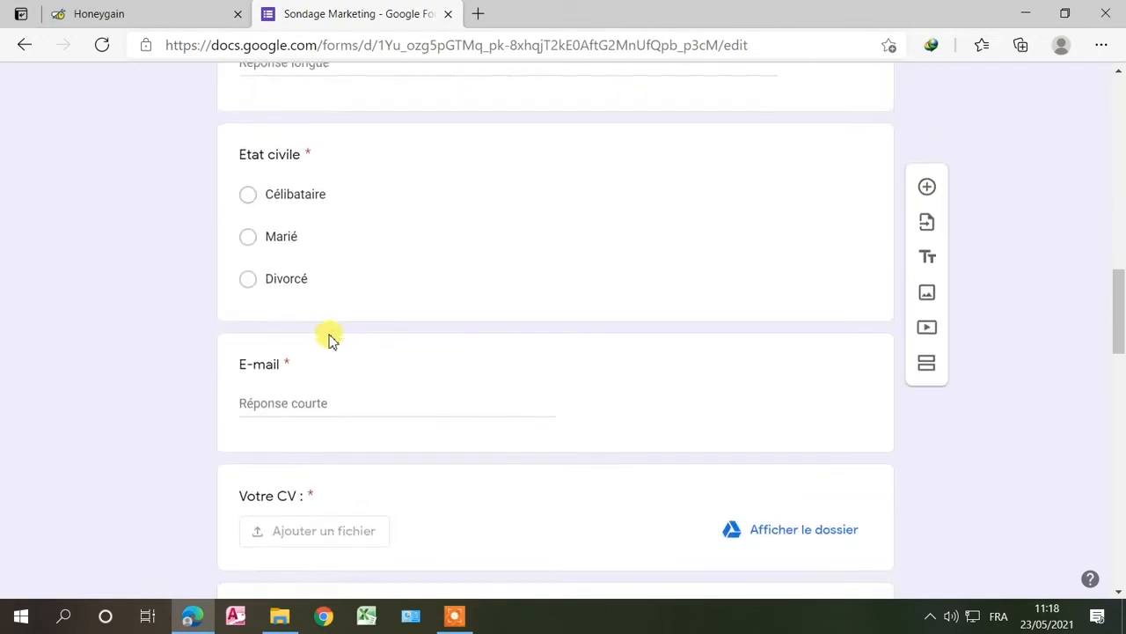
{"action": "scroll", "coordinate": [330, 338], "scroll_direction": "up", "scroll_amount": 9}
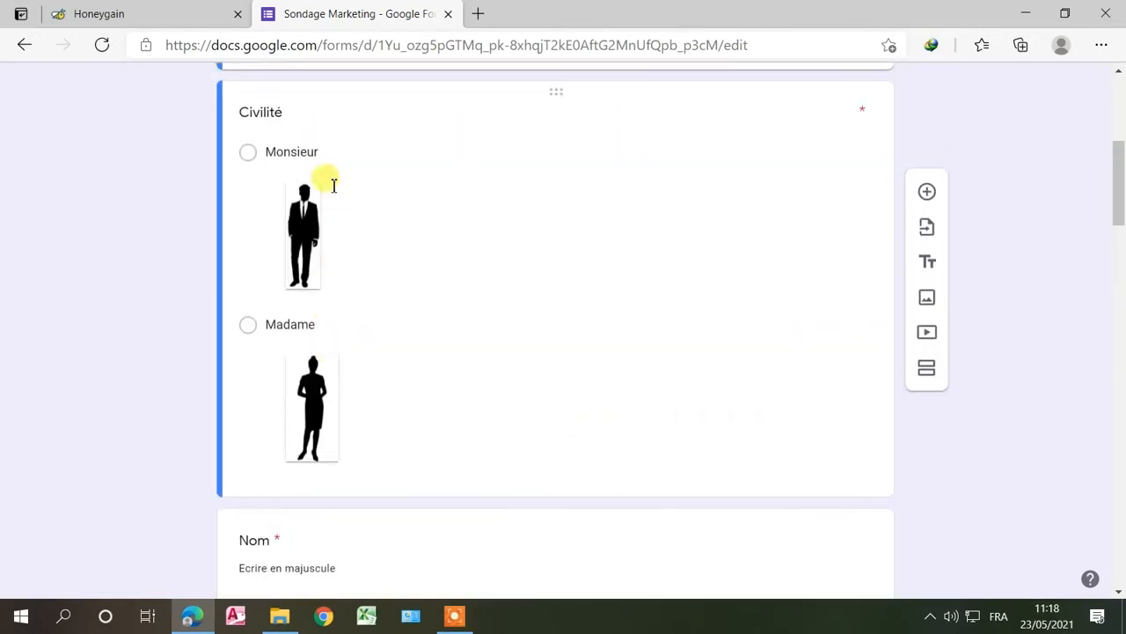
{"action": "scroll", "coordinate": [329, 181], "scroll_direction": "up", "scroll_amount": 3}
{"action": "double_click", "coordinate": [290, 233]}
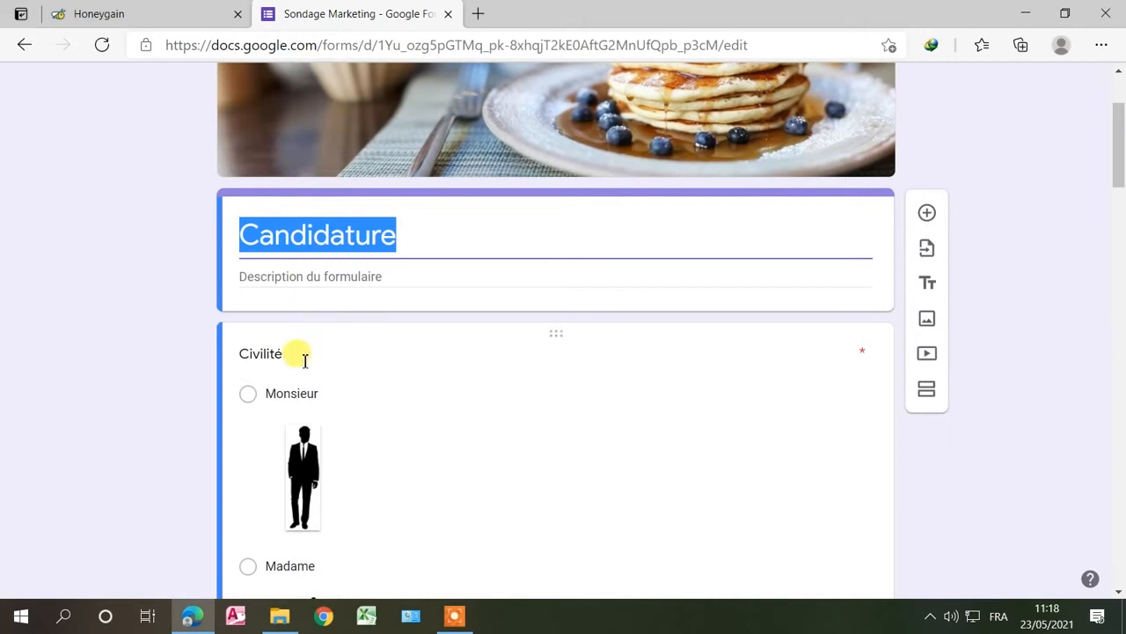
{"action": "scroll", "coordinate": [327, 356], "scroll_direction": "down", "scroll_amount": 10}
{"action": "scroll", "coordinate": [330, 359], "scroll_direction": "down", "scroll_amount": 4}
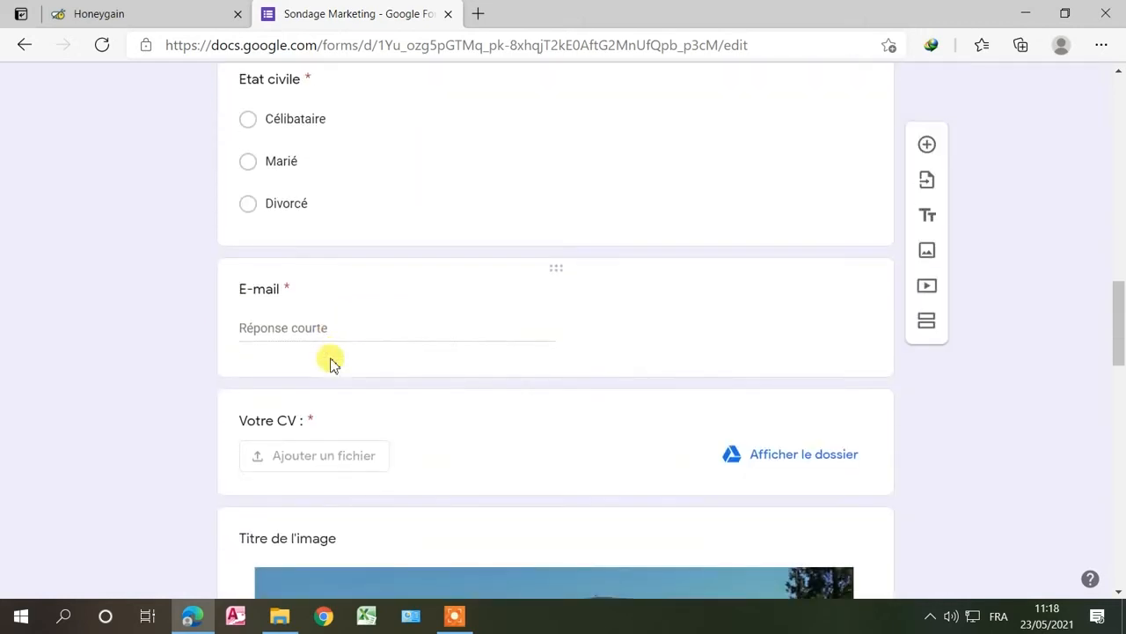
{"action": "scroll", "coordinate": [350, 266], "scroll_direction": "up", "scroll_amount": 11}
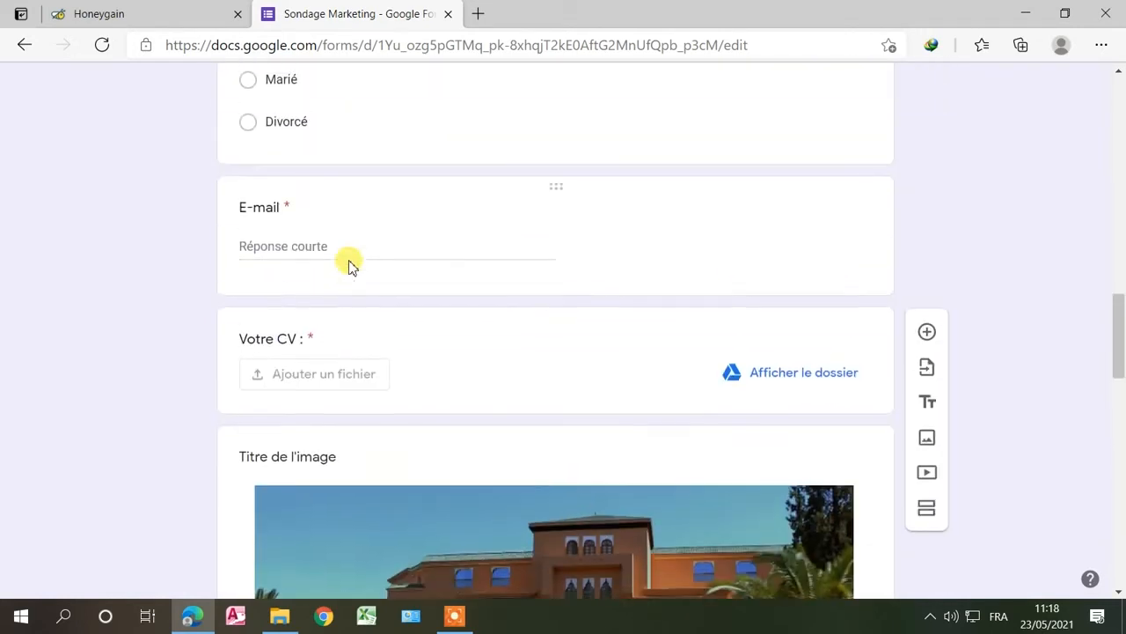
{"action": "scroll", "coordinate": [349, 266], "scroll_direction": "up", "scroll_amount": 5}
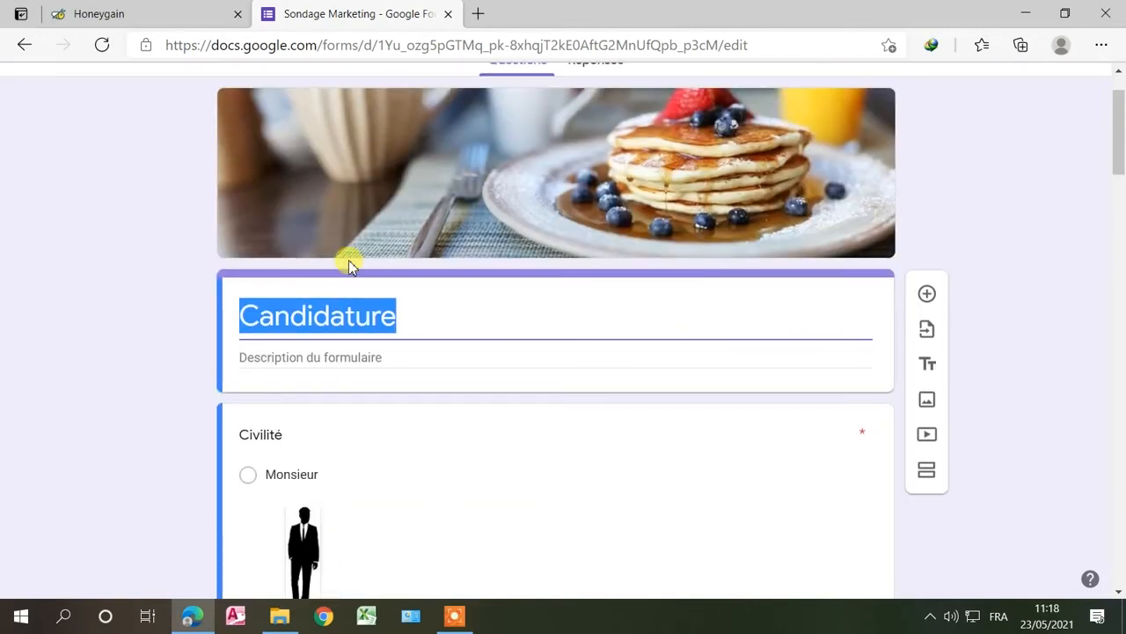
{"action": "scroll", "coordinate": [349, 266], "scroll_direction": "down", "scroll_amount": 15}
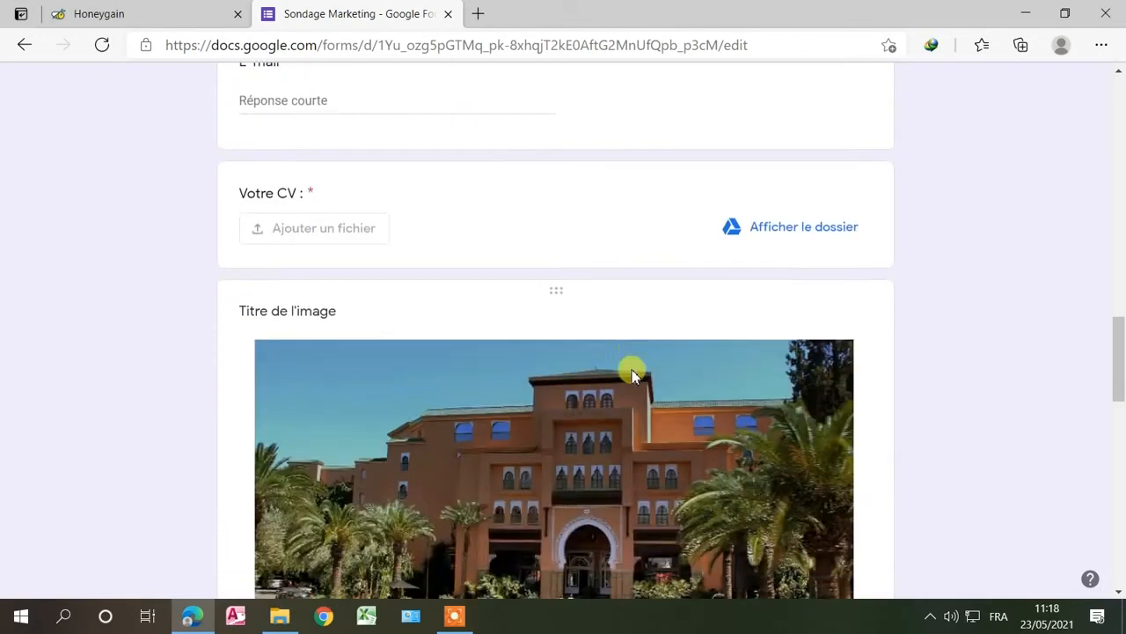
{"action": "scroll", "coordinate": [632, 374], "scroll_direction": "down", "scroll_amount": 4}
{"action": "scroll", "coordinate": [472, 318], "scroll_direction": "up", "scroll_amount": 4}
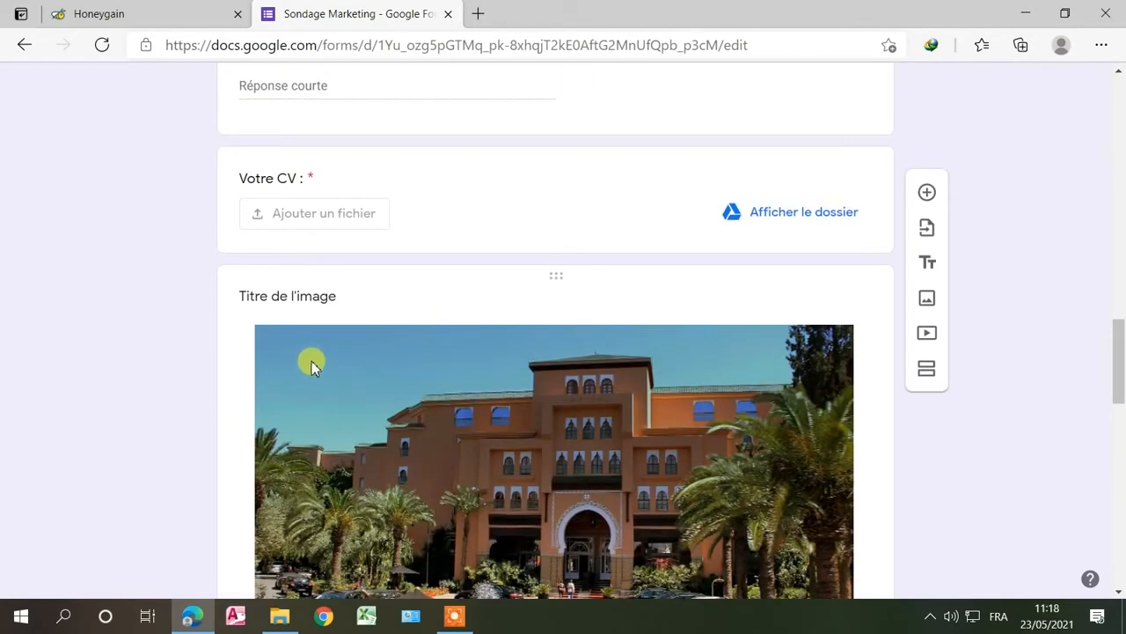
{"action": "scroll", "coordinate": [421, 345], "scroll_direction": "down", "scroll_amount": 4}
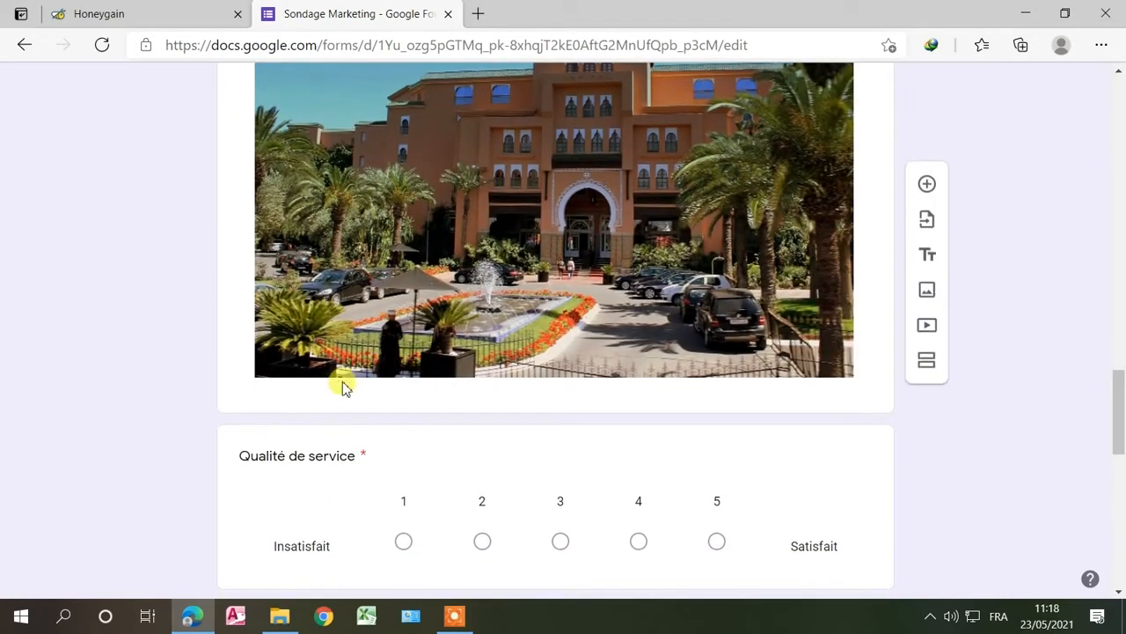
{"action": "scroll", "coordinate": [458, 454], "scroll_direction": "down", "scroll_amount": 2}
{"action": "scroll", "coordinate": [431, 440], "scroll_direction": "down", "scroll_amount": 8}
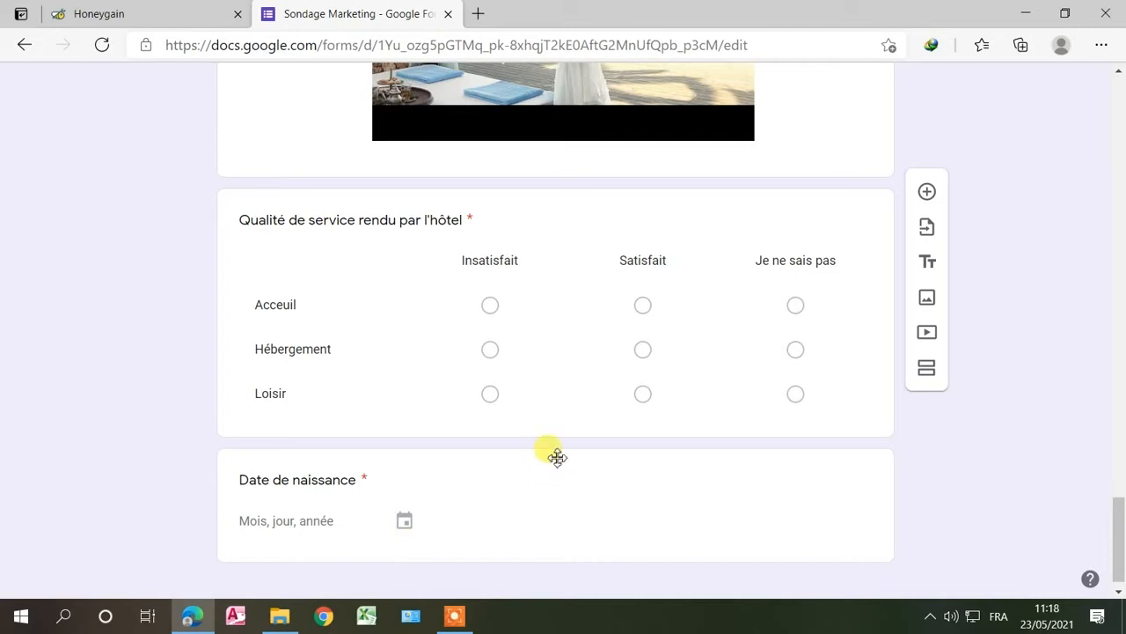
Step: Drag the 'Date de naissance' card up, placing it between 'Etat civile' and 'E-mail'
{"action": "left_click_drag", "start_coordinate": [557, 466], "coordinate": [467, 281]}
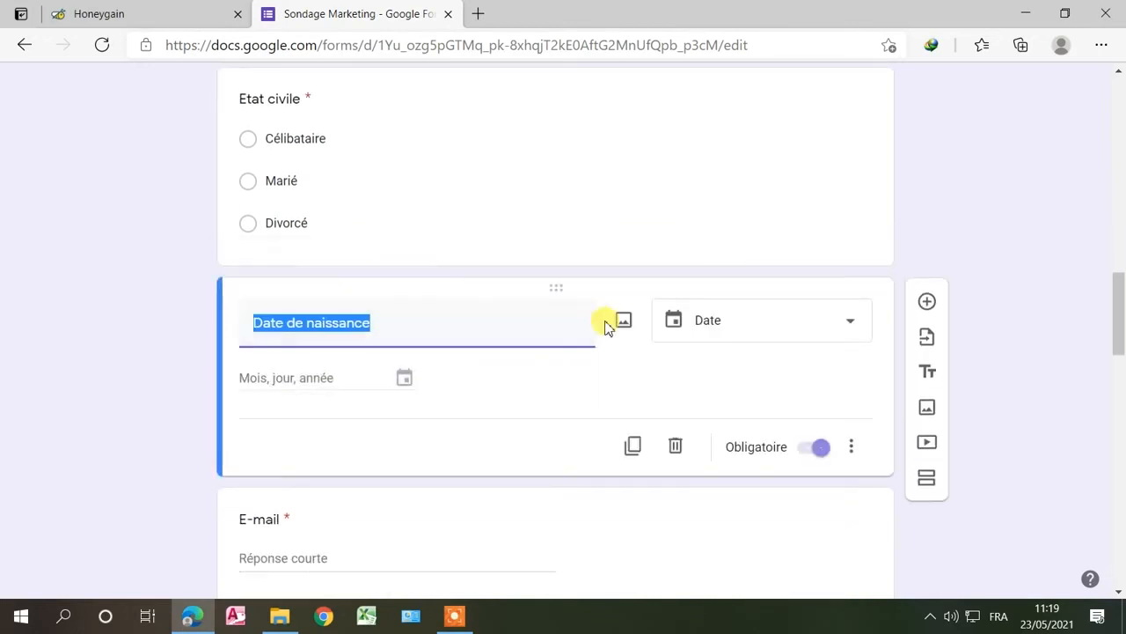
{"action": "scroll", "coordinate": [529, 216], "scroll_direction": "down", "scroll_amount": 15}
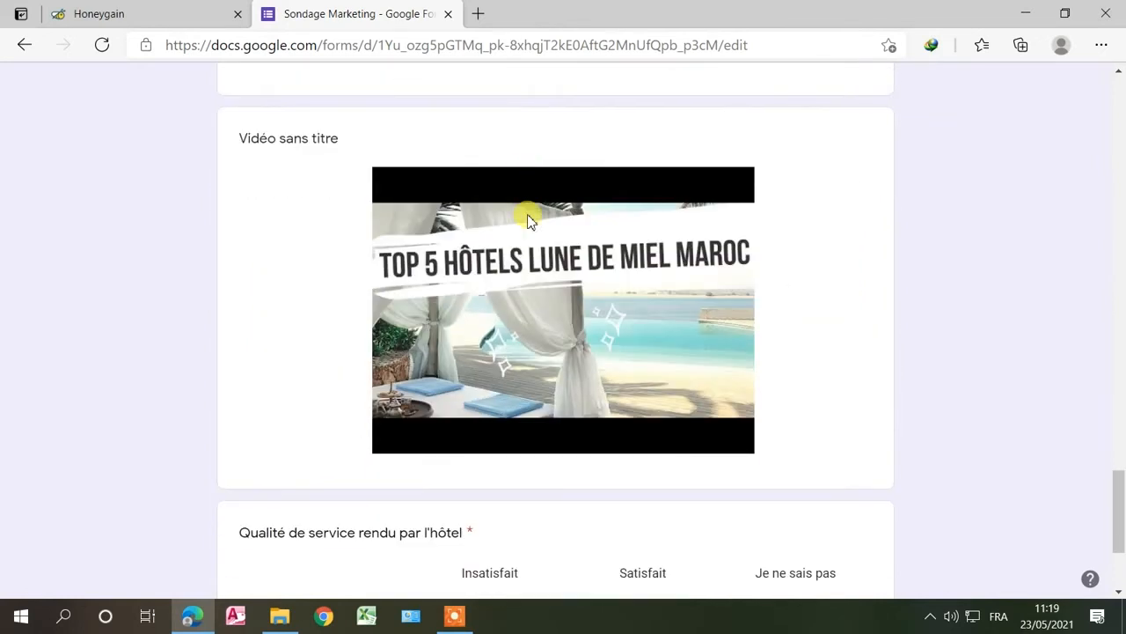
{"action": "scroll", "coordinate": [516, 302], "scroll_direction": "up", "scroll_amount": 5}
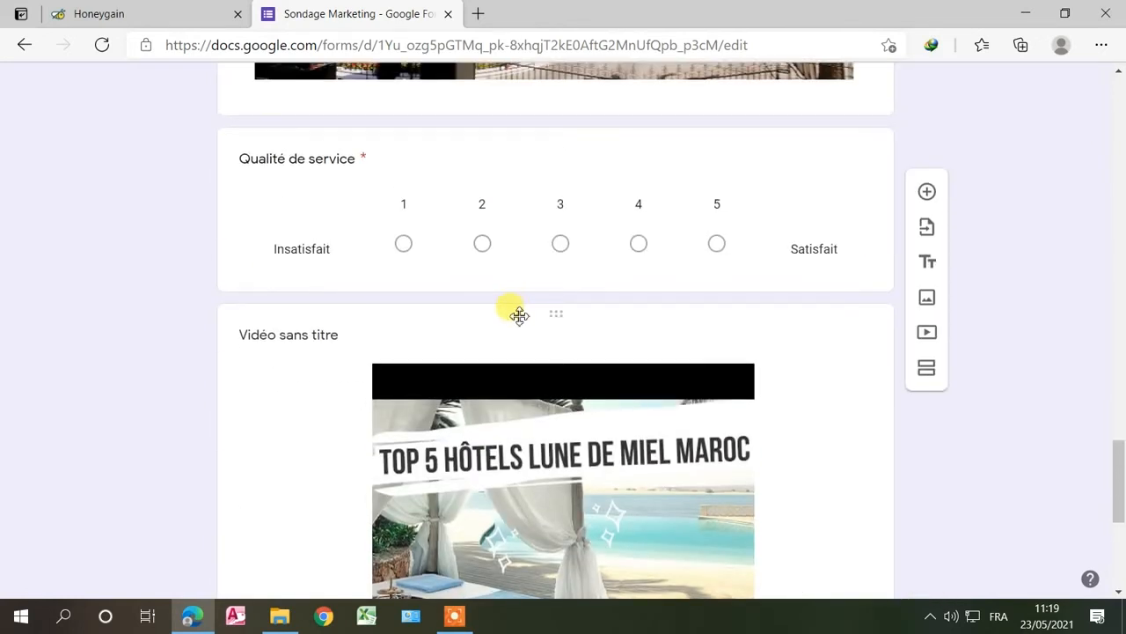
{"action": "scroll", "coordinate": [518, 314], "scroll_direction": "down", "scroll_amount": 2}
{"action": "scroll", "coordinate": [518, 314], "scroll_direction": "up", "scroll_amount": 5}
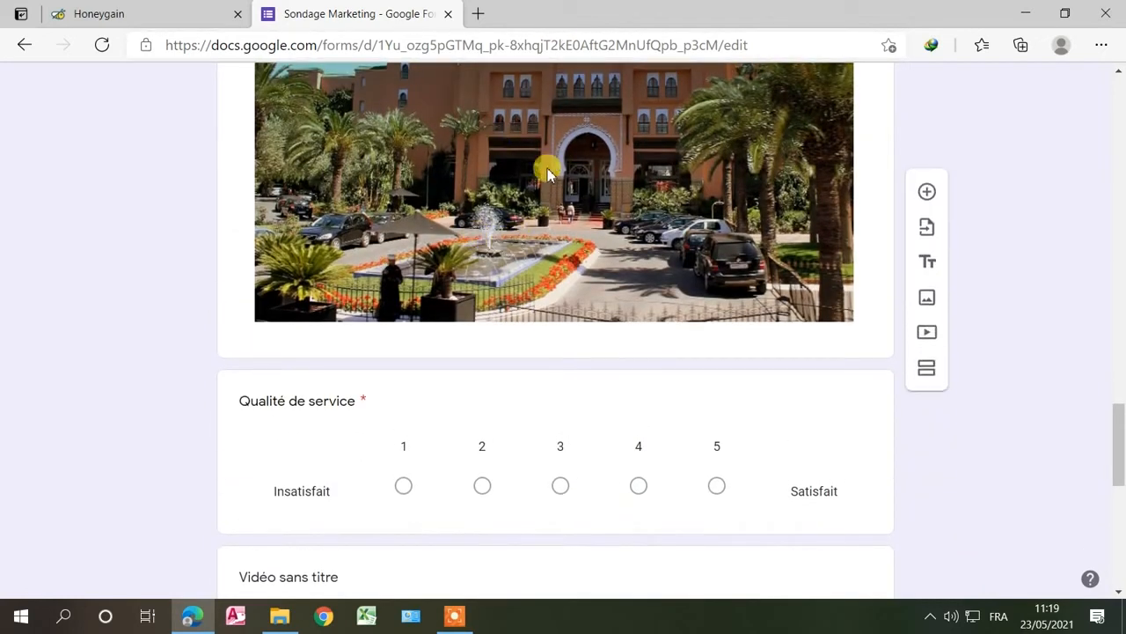
{"action": "scroll", "coordinate": [531, 252], "scroll_direction": "down", "scroll_amount": 4}
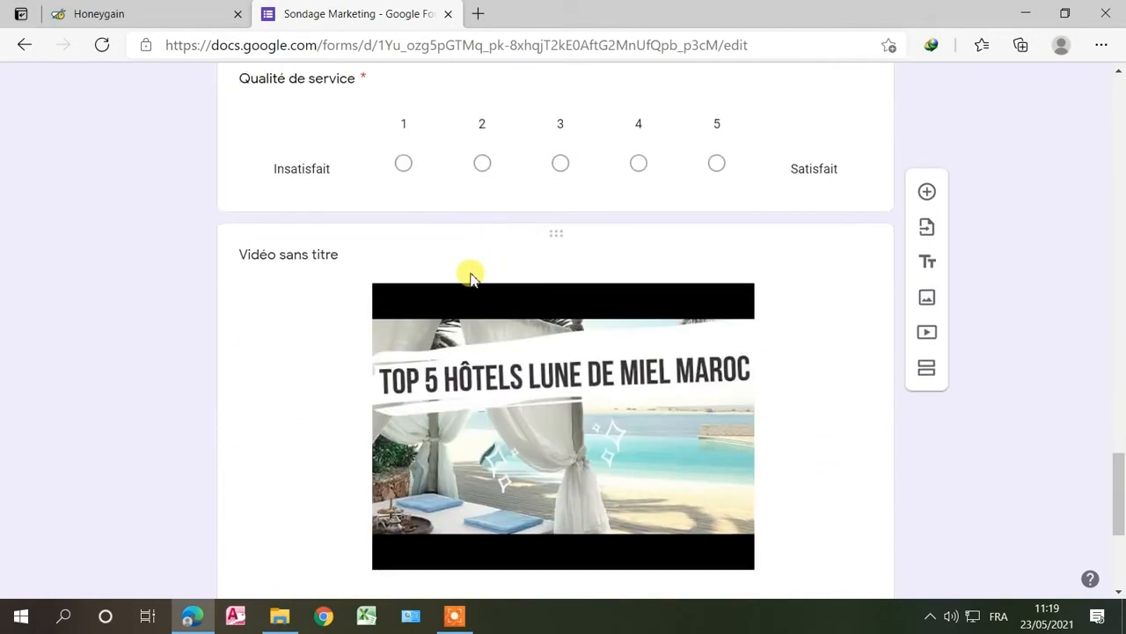
{"action": "scroll", "coordinate": [538, 269], "scroll_direction": "down", "scroll_amount": 4}
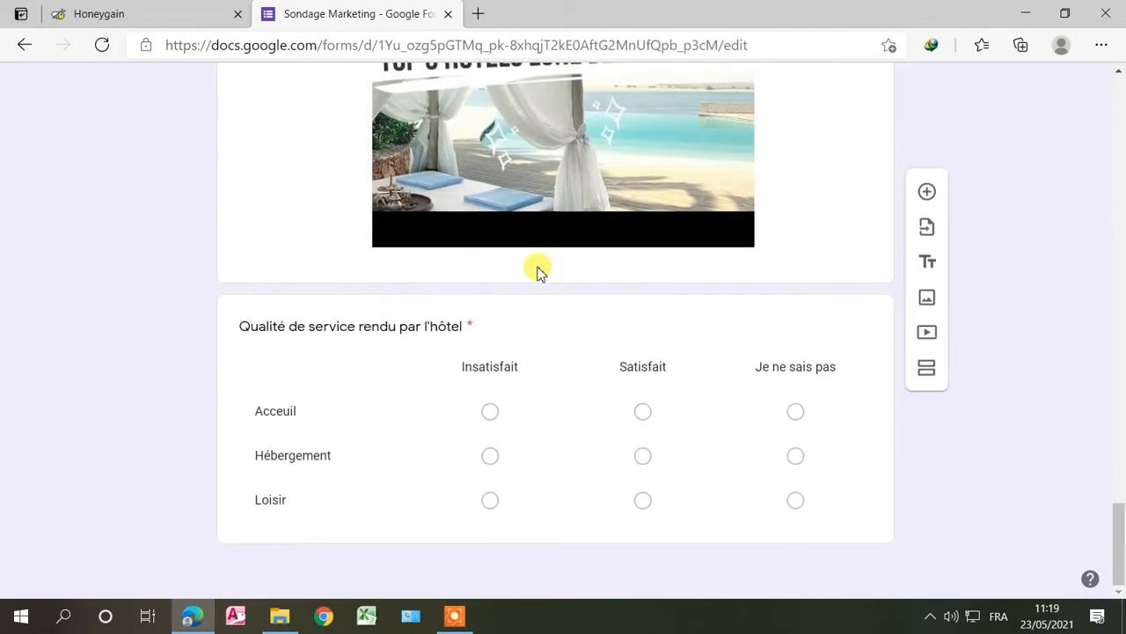
{"action": "scroll", "coordinate": [537, 270], "scroll_direction": "up", "scroll_amount": 20}
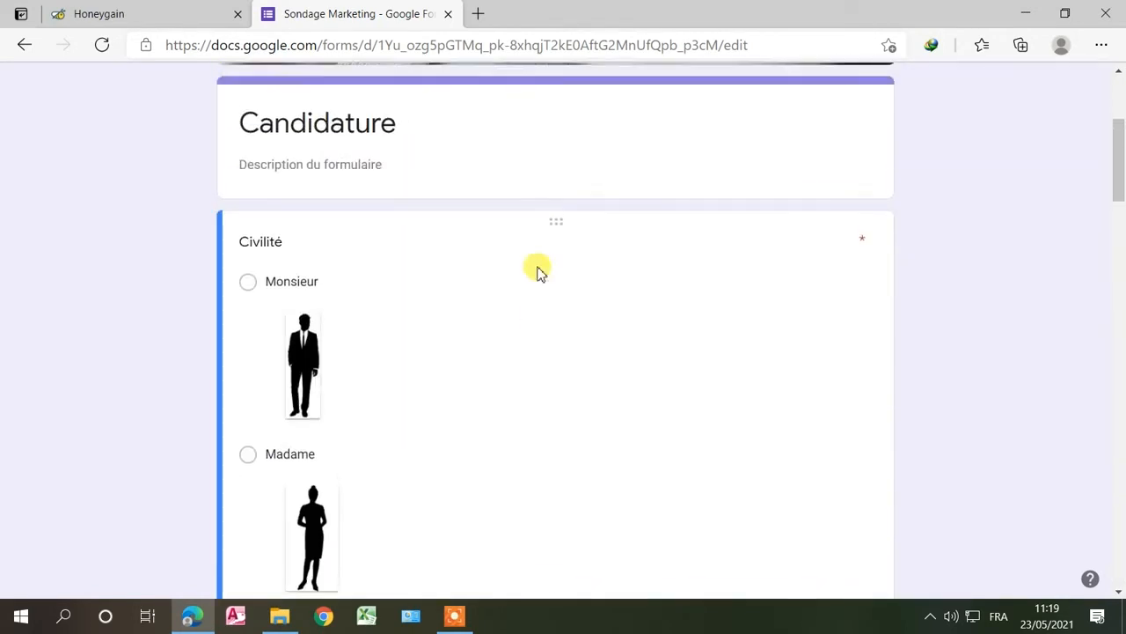
{"action": "scroll", "coordinate": [538, 270], "scroll_direction": "up", "scroll_amount": 3}
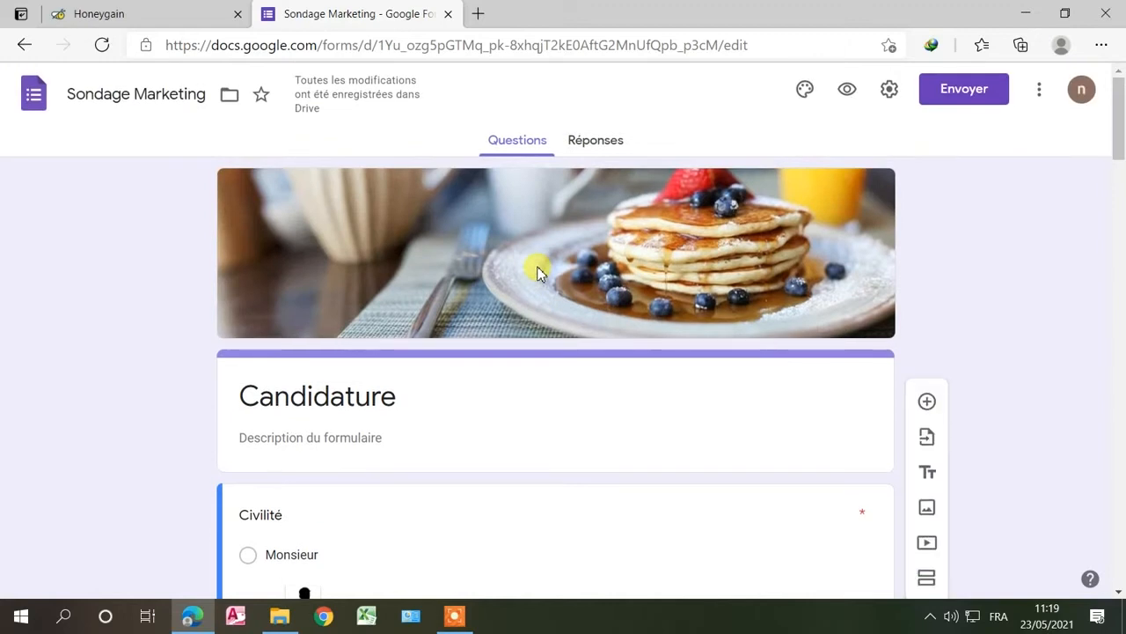
Step: Insert a new section before 'Civilité' and title it 'Identité du candidat'
{"action": "double_click", "coordinate": [406, 398]}
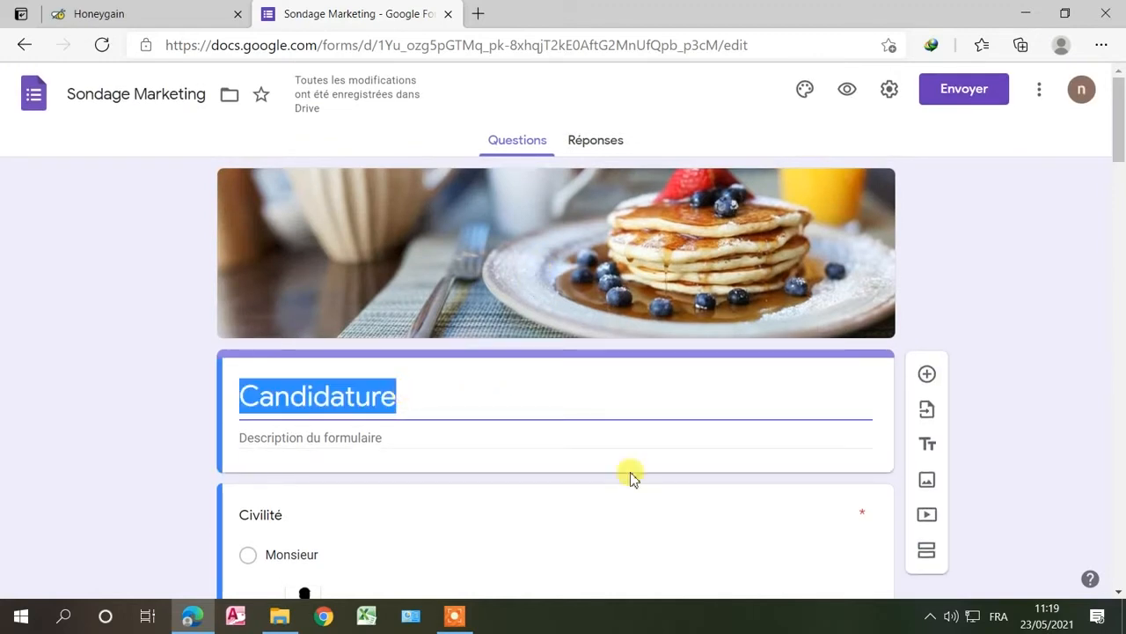
{"action": "left_click", "coordinate": [932, 554]}
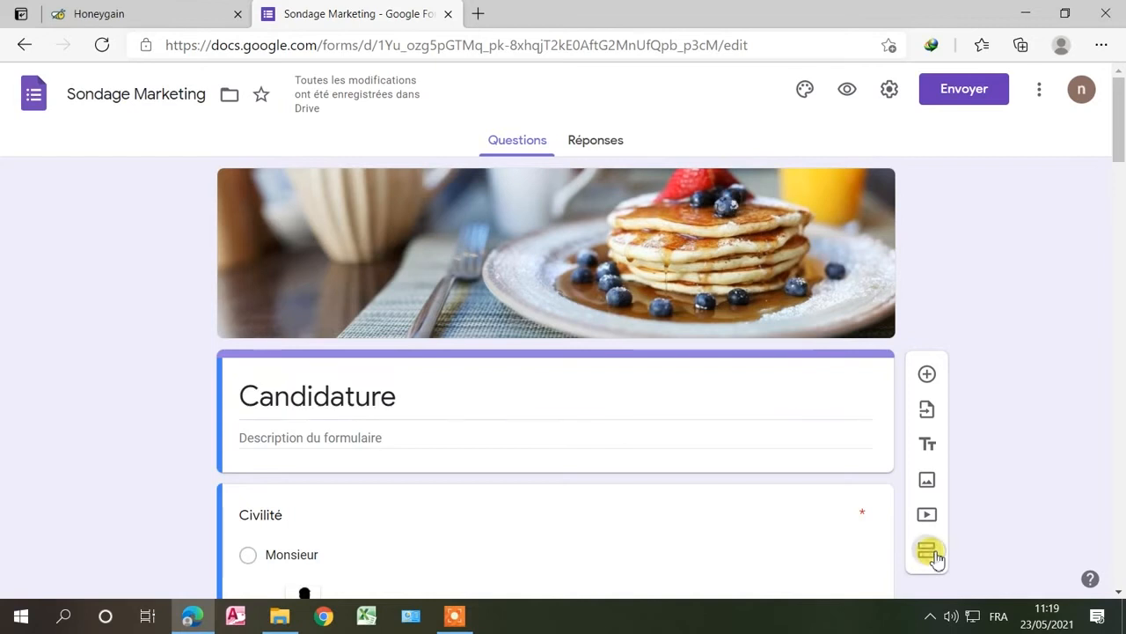
{"action": "left_click", "coordinate": [929, 552]}
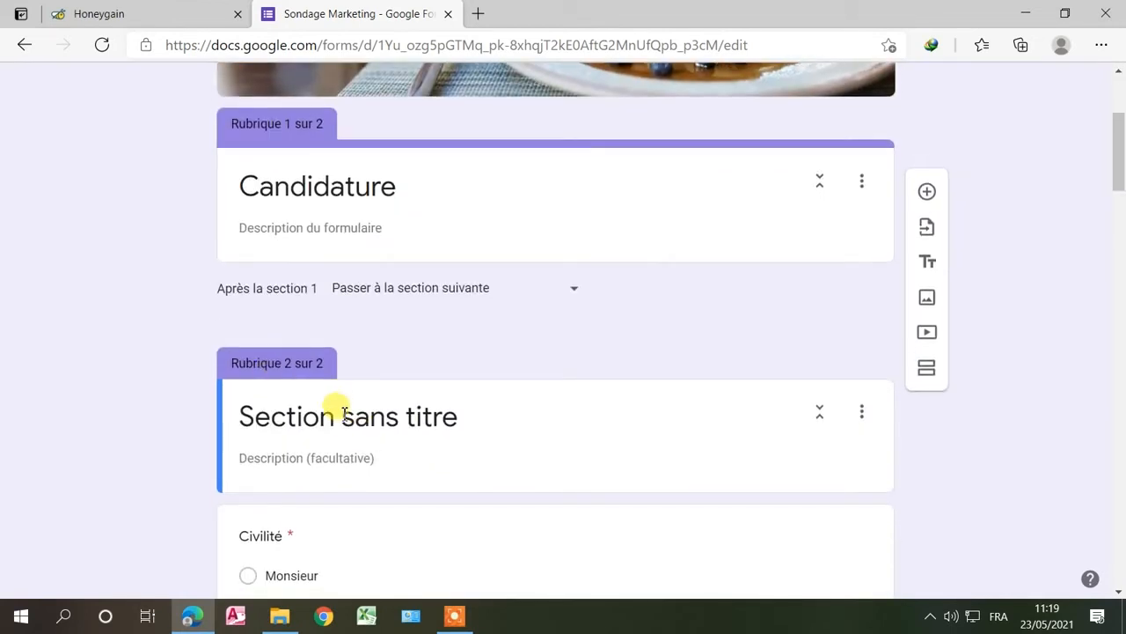
{"action": "left_click", "coordinate": [336, 414]}
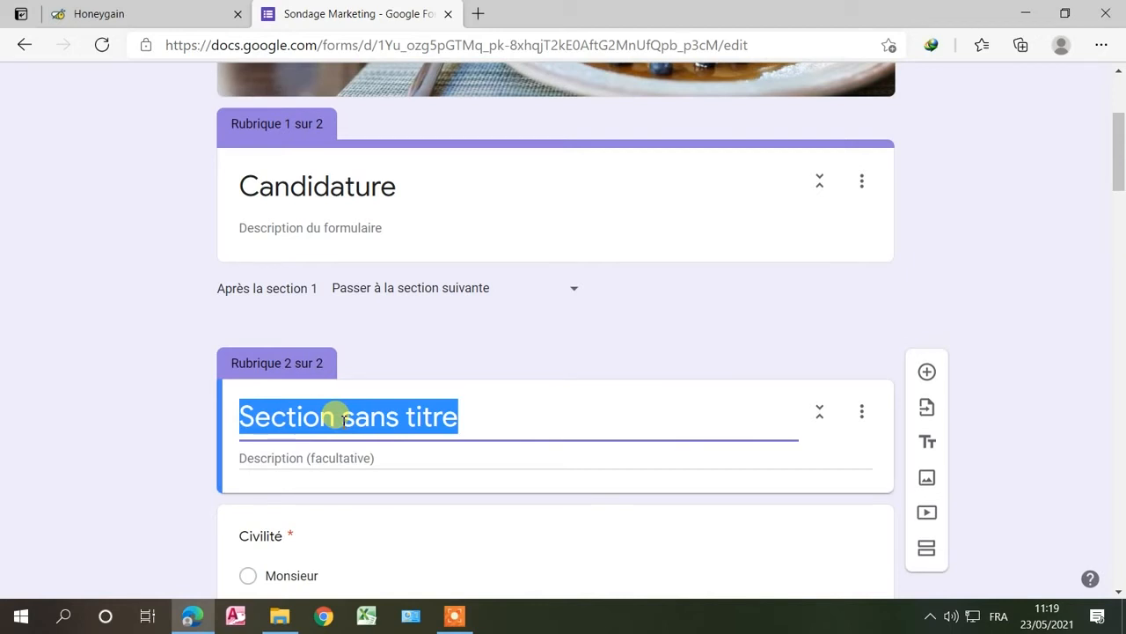
{"action": "key", "text": "BackSpace"}
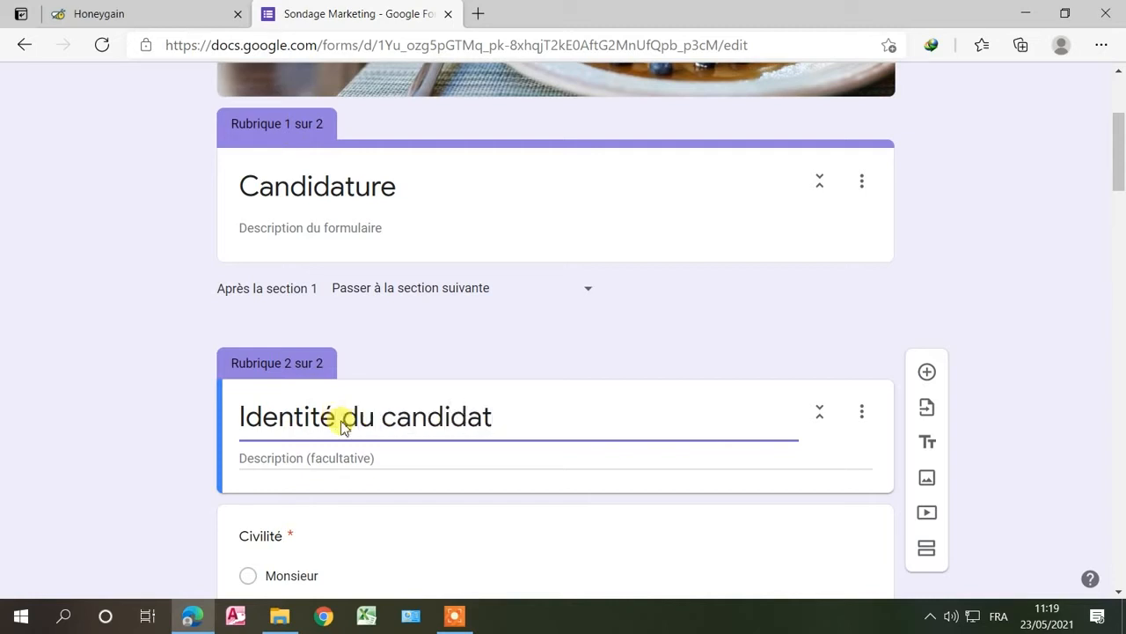
{"action": "left_click", "coordinate": [501, 321]}
{"action": "scroll", "coordinate": [497, 325], "scroll_direction": "down", "scroll_amount": 3}
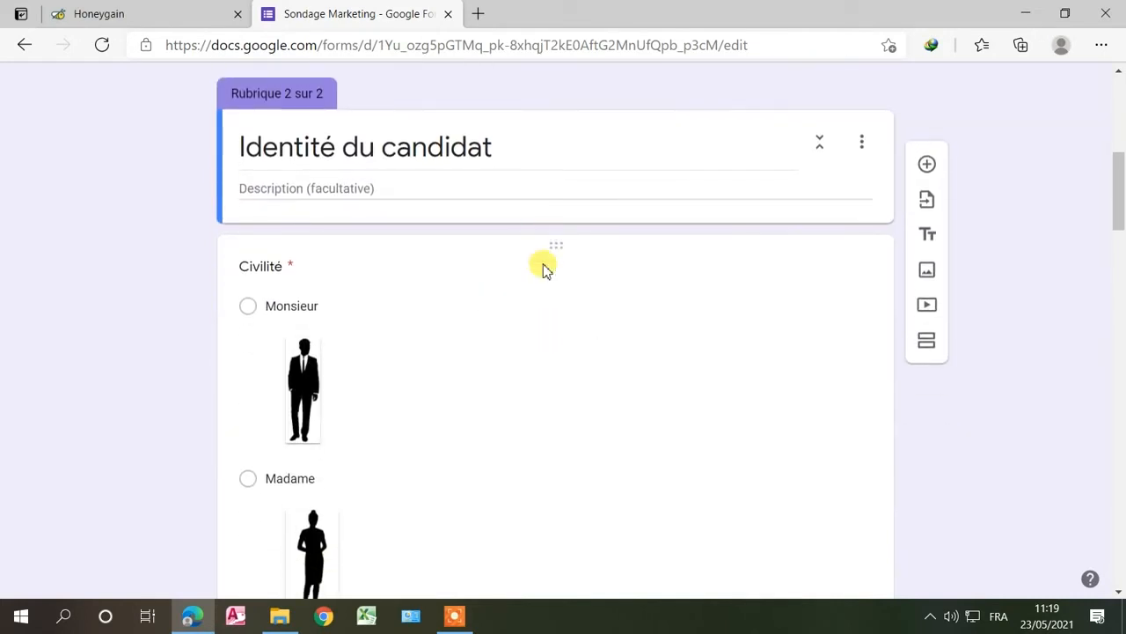
{"action": "scroll", "coordinate": [542, 268], "scroll_direction": "down", "scroll_amount": 15}
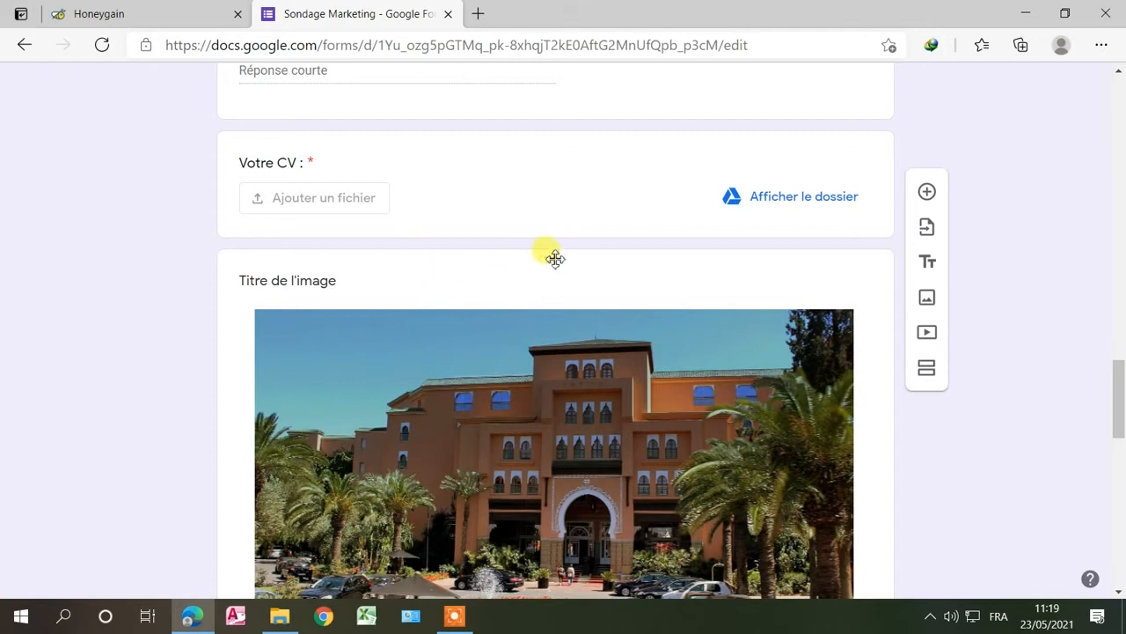
Step: Add a section after the 'Votre CV' question and title it 'Taux de satisfaction'
{"action": "left_click", "coordinate": [528, 179]}
{"action": "scroll", "coordinate": [528, 180], "scroll_direction": "down", "scroll_amount": 3}
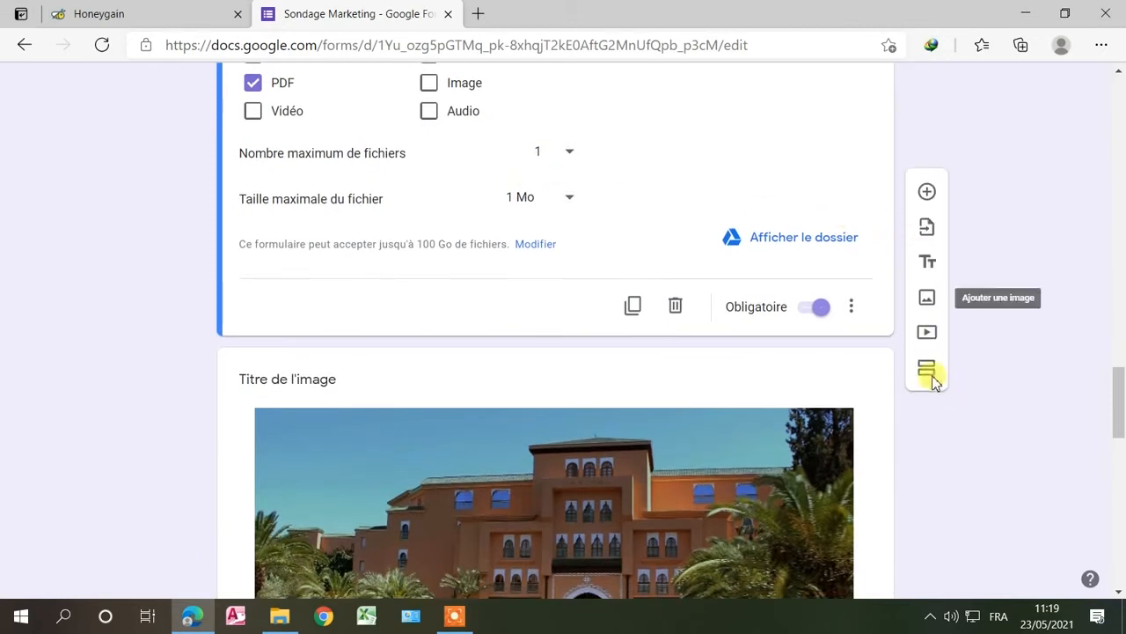
{"action": "left_click", "coordinate": [932, 370]}
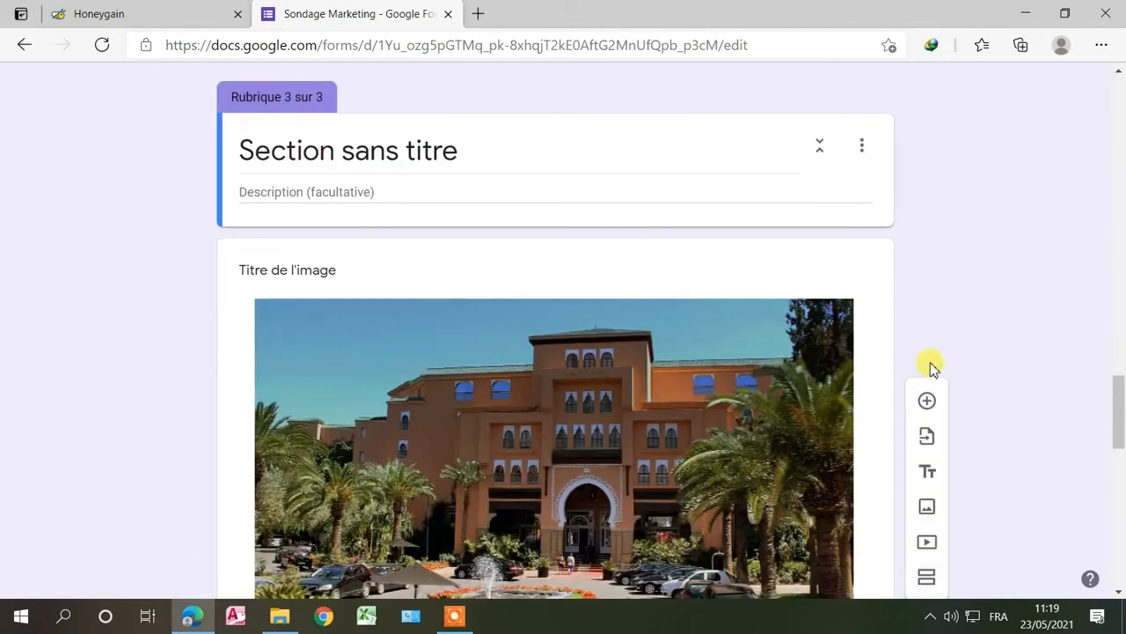
{"action": "left_click", "coordinate": [373, 146]}
{"action": "type", "text": "Taux de satisfaction"}
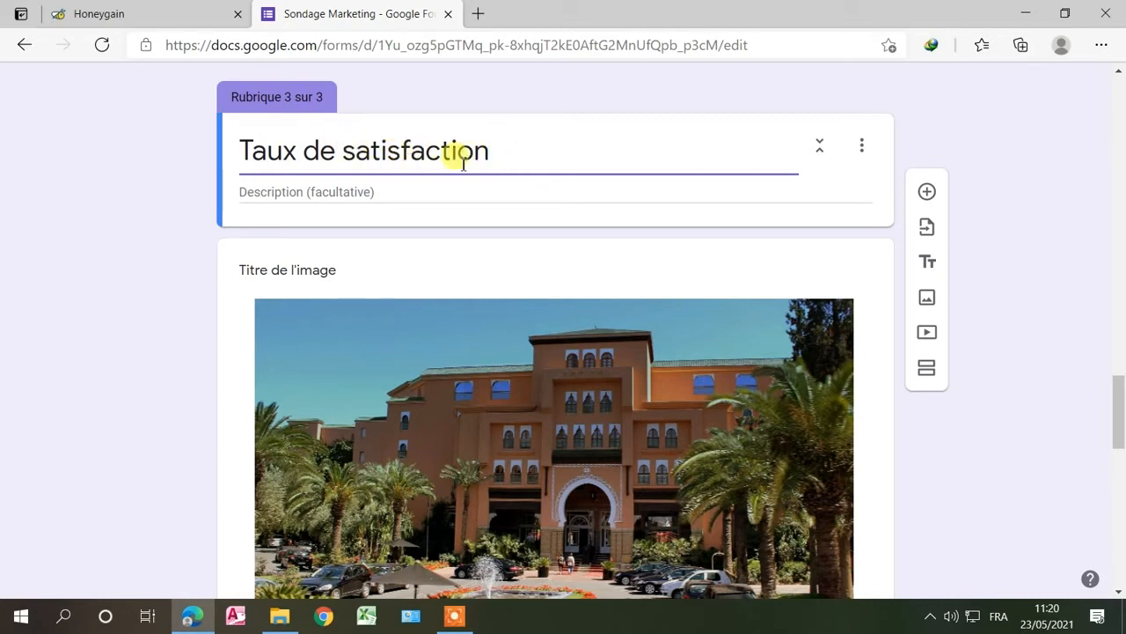
{"action": "scroll", "coordinate": [537, 167], "scroll_direction": "down", "scroll_amount": 4}
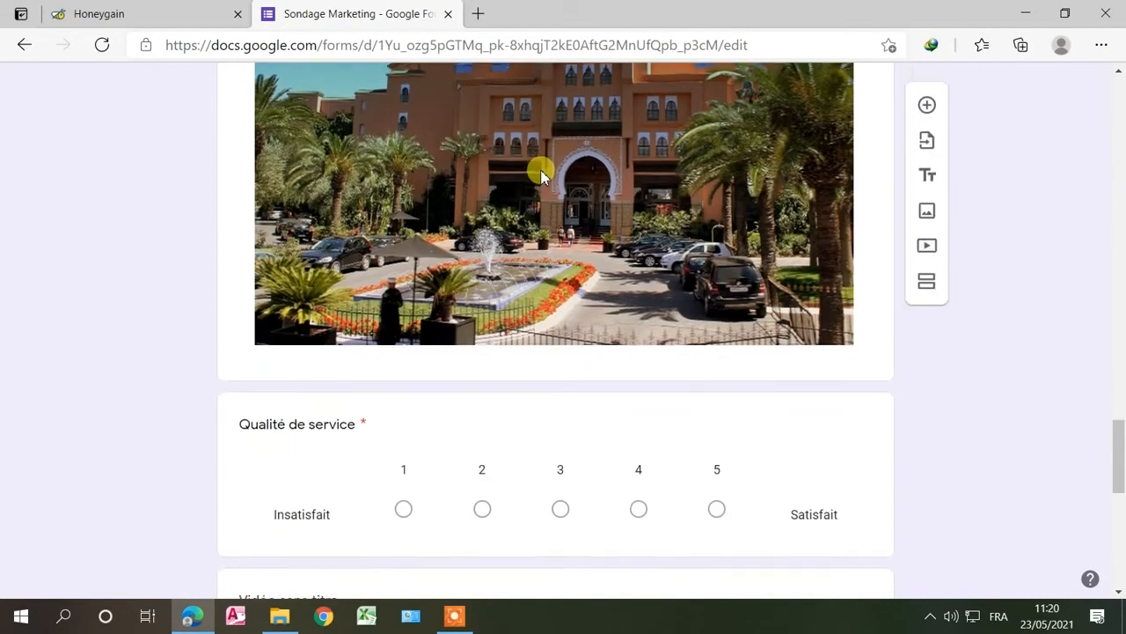
{"action": "scroll", "coordinate": [541, 174], "scroll_direction": "down", "scroll_amount": 3}
{"action": "scroll", "coordinate": [539, 171], "scroll_direction": "up", "scroll_amount": 9}
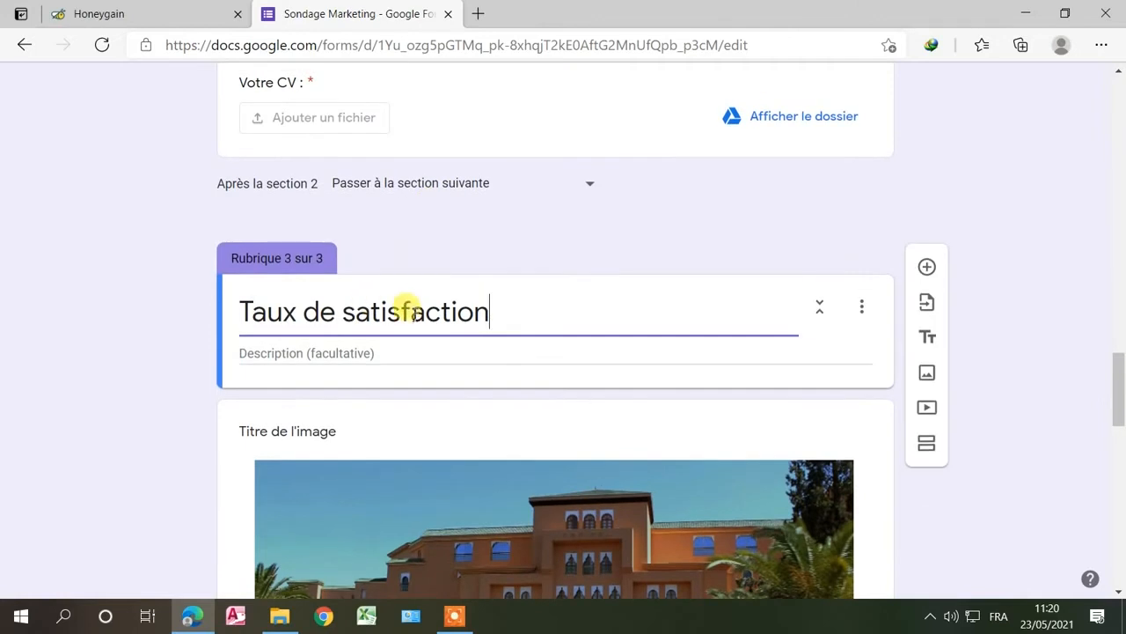
{"action": "scroll", "coordinate": [435, 93], "scroll_direction": "up", "scroll_amount": 3}
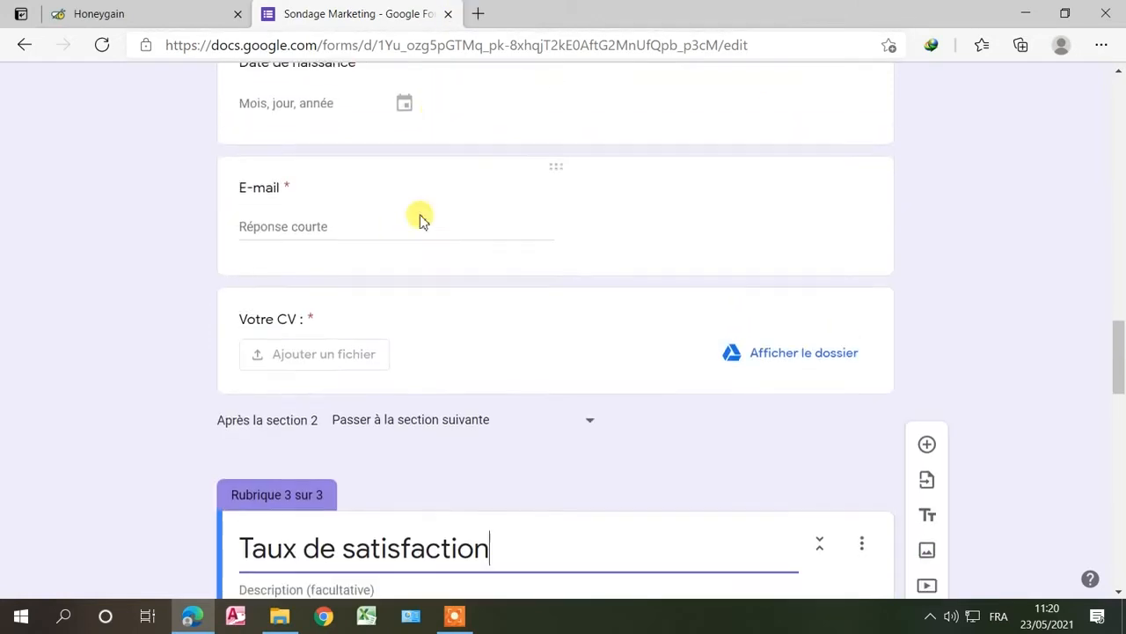
{"action": "scroll", "coordinate": [420, 219], "scroll_direction": "down", "scroll_amount": 4}
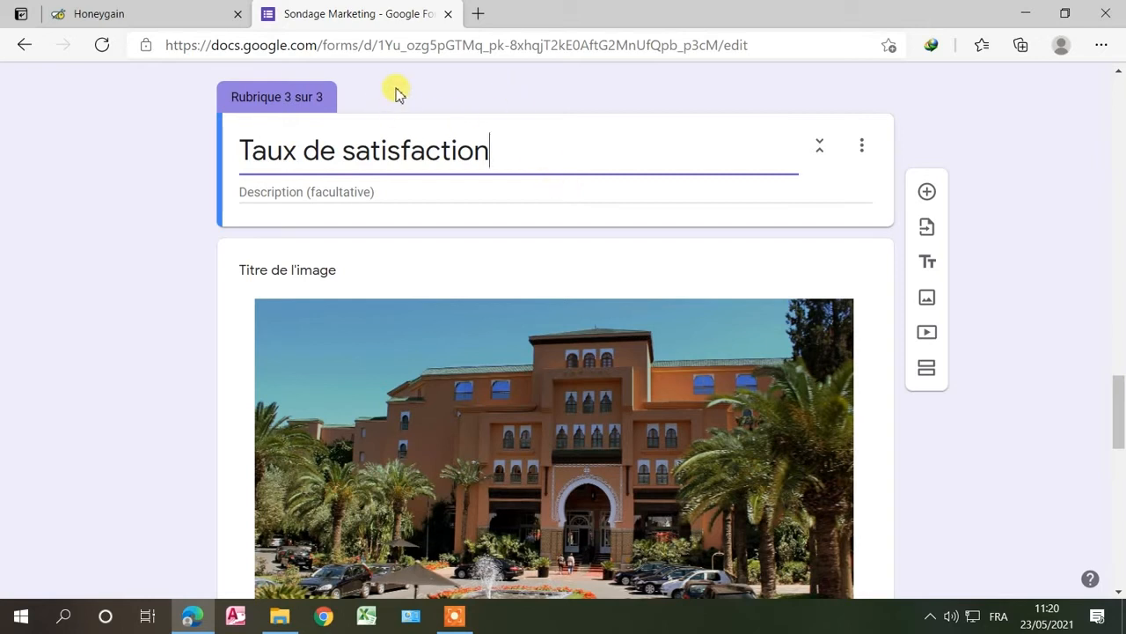
Step: Open the form preview and advance past the first page
{"action": "scroll", "coordinate": [493, 132], "scroll_direction": "up", "scroll_amount": 10}
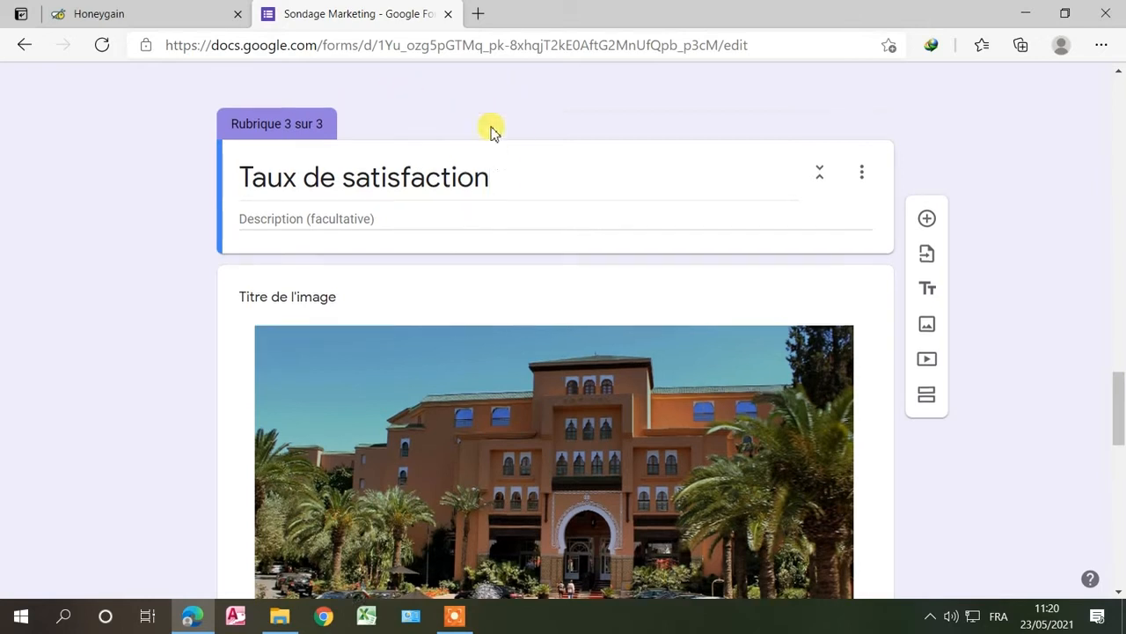
{"action": "scroll", "coordinate": [491, 127], "scroll_direction": "up", "scroll_amount": 10}
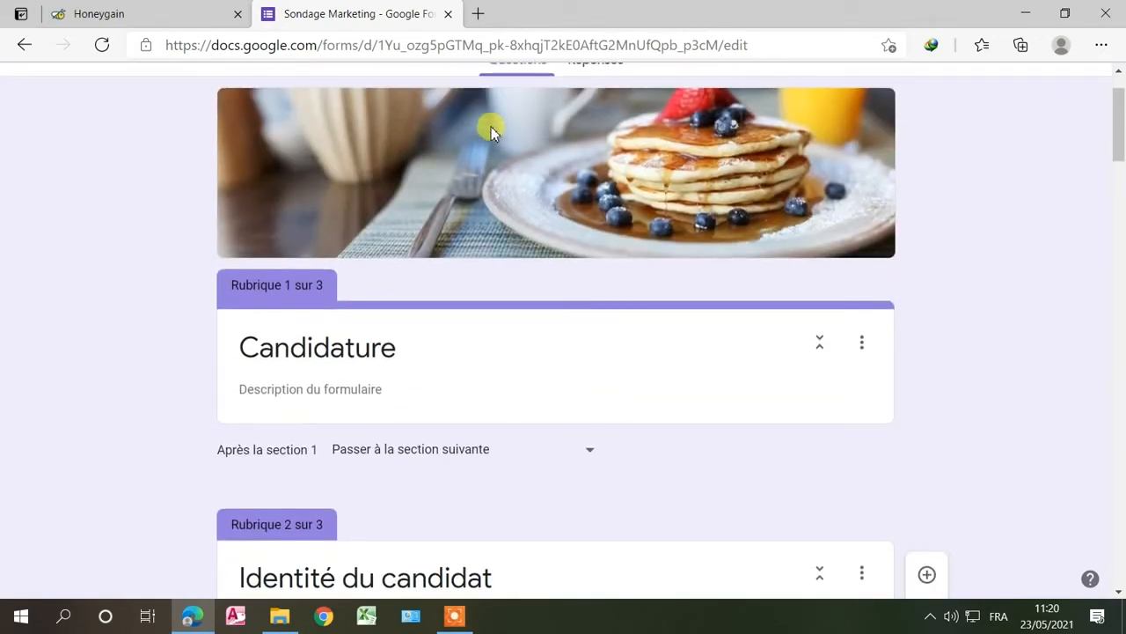
{"action": "scroll", "coordinate": [603, 103], "scroll_direction": "up", "scroll_amount": 2}
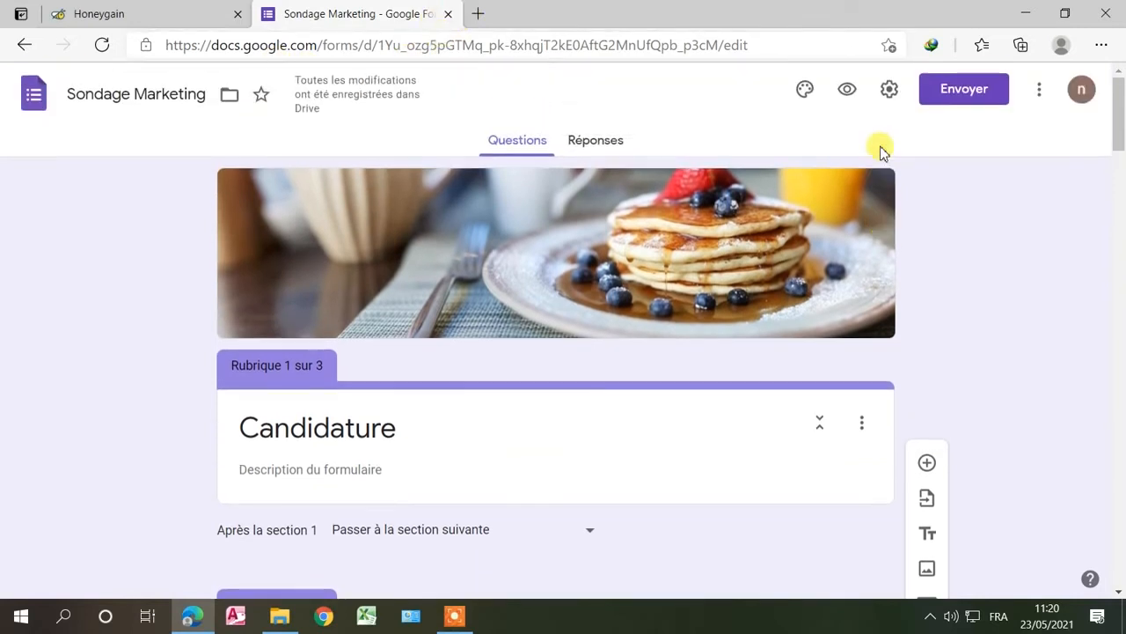
{"action": "left_click", "coordinate": [850, 90]}
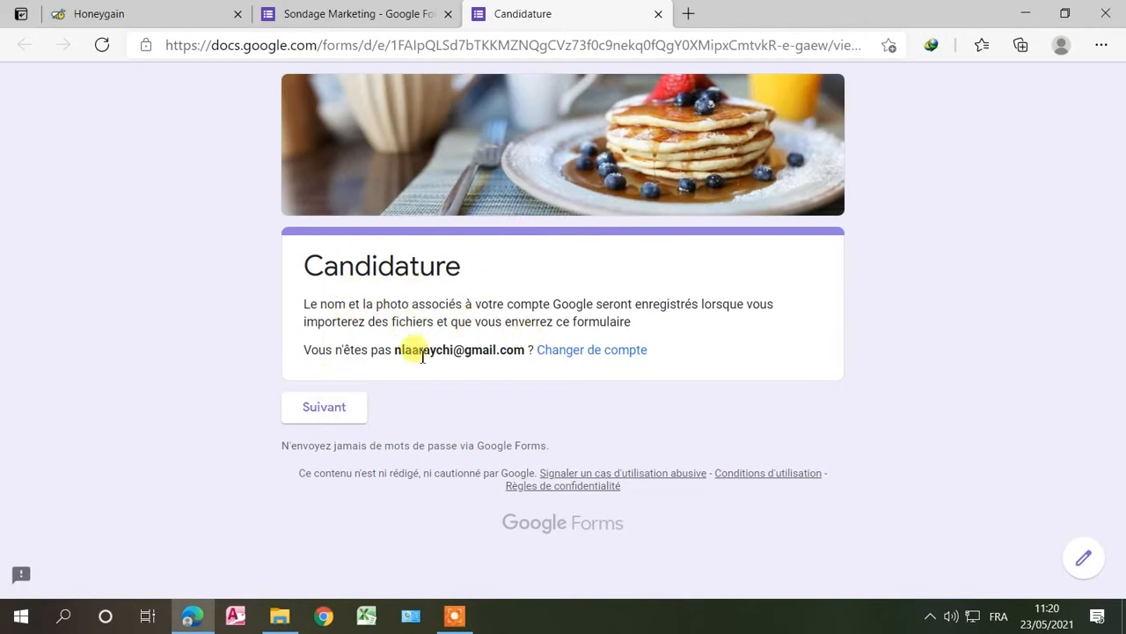
{"action": "left_click", "coordinate": [325, 408]}
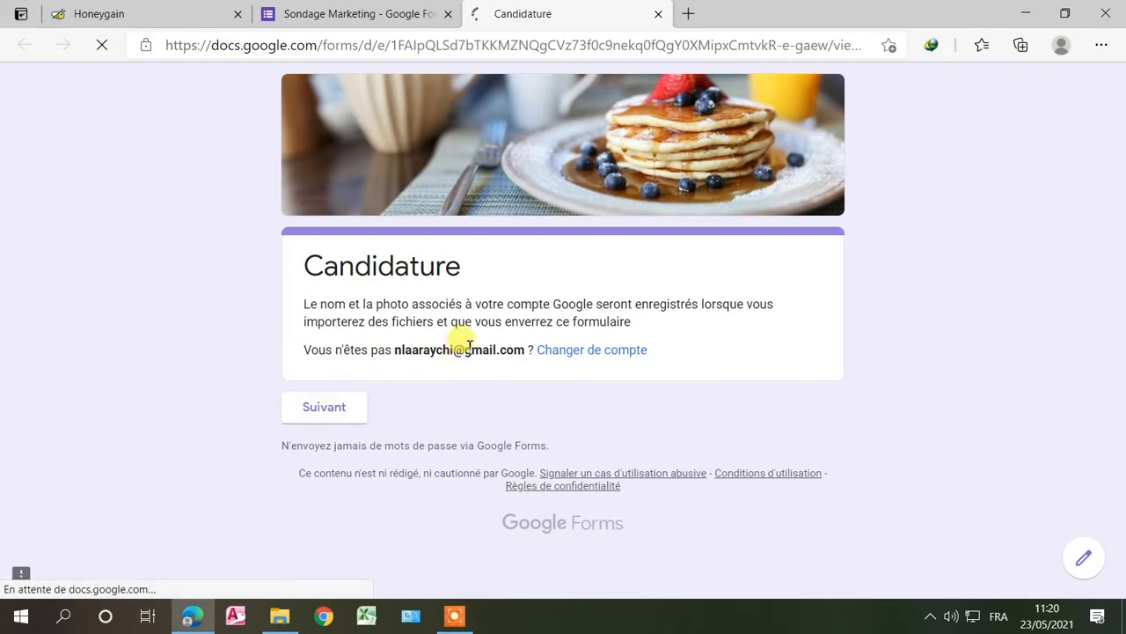
Step: Press Suivant with the required questions blank to trigger the error, then return to the editor
{"action": "scroll", "coordinate": [505, 264], "scroll_direction": "down", "scroll_amount": 5}
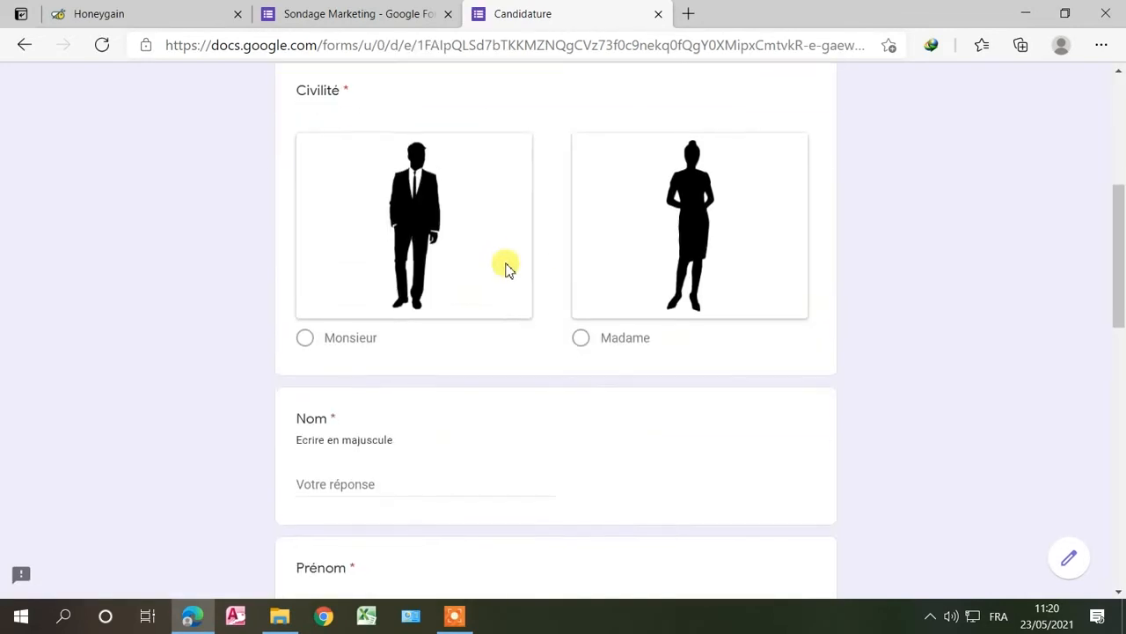
{"action": "scroll", "coordinate": [505, 267], "scroll_direction": "up", "scroll_amount": 2}
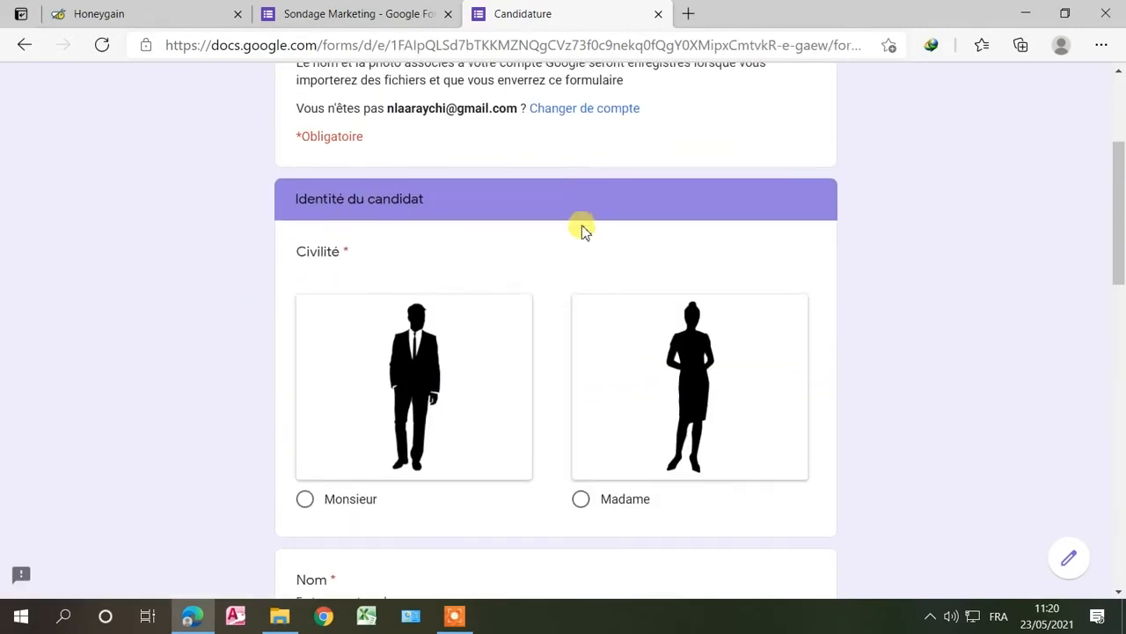
{"action": "scroll", "coordinate": [572, 233], "scroll_direction": "down", "scroll_amount": 5}
{"action": "scroll", "coordinate": [511, 213], "scroll_direction": "down", "scroll_amount": 7}
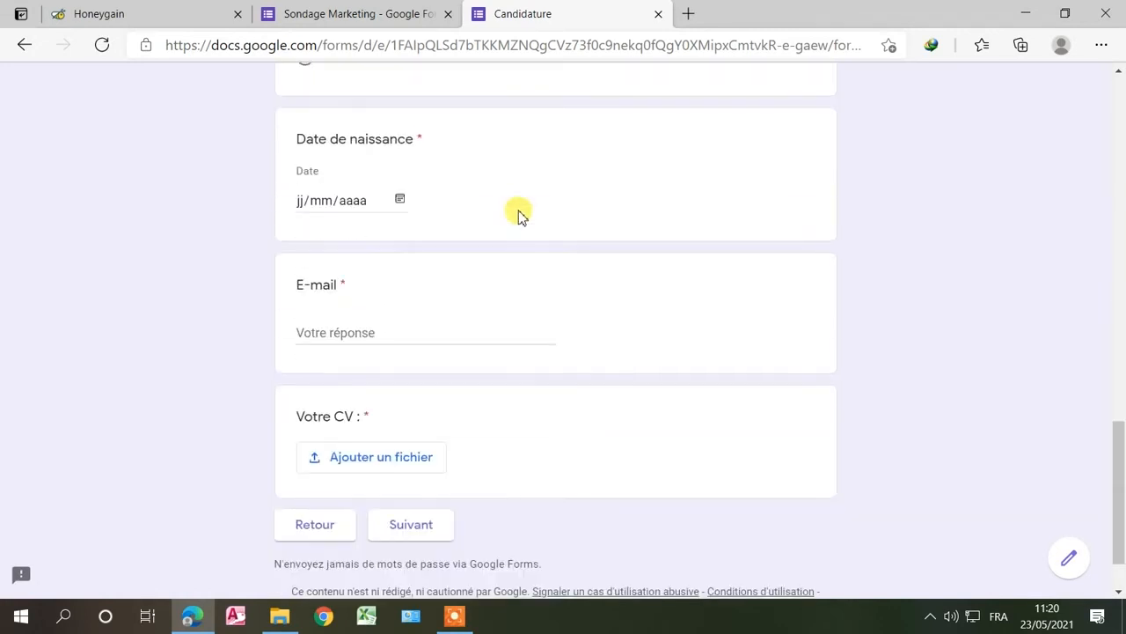
{"action": "left_click", "coordinate": [405, 525]}
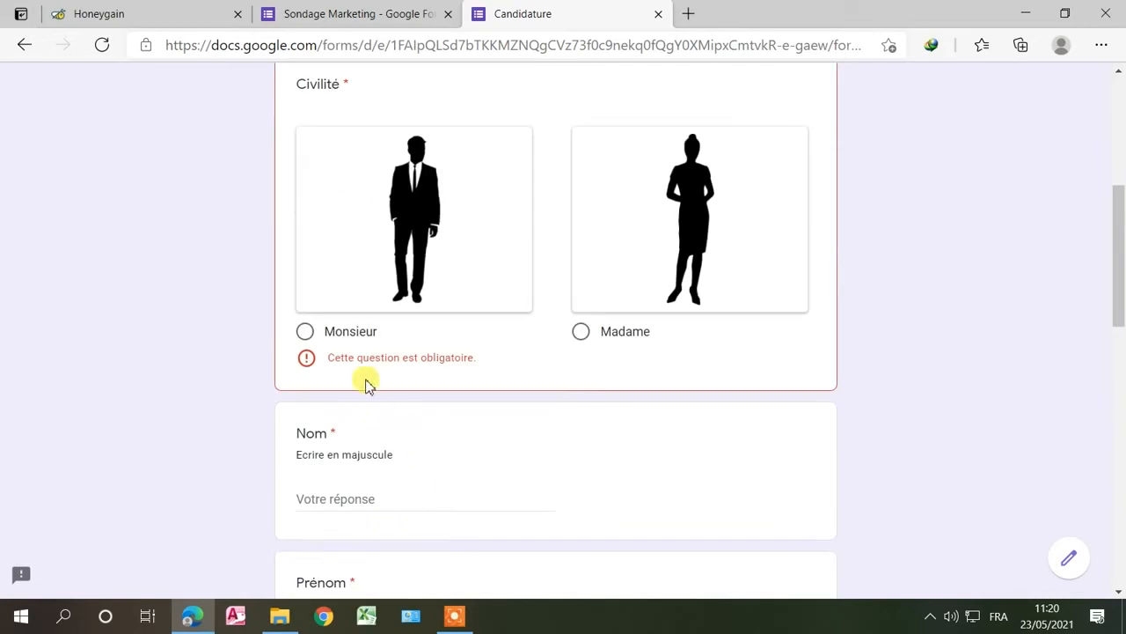
{"action": "scroll", "coordinate": [572, 304], "scroll_direction": "down", "scroll_amount": 9}
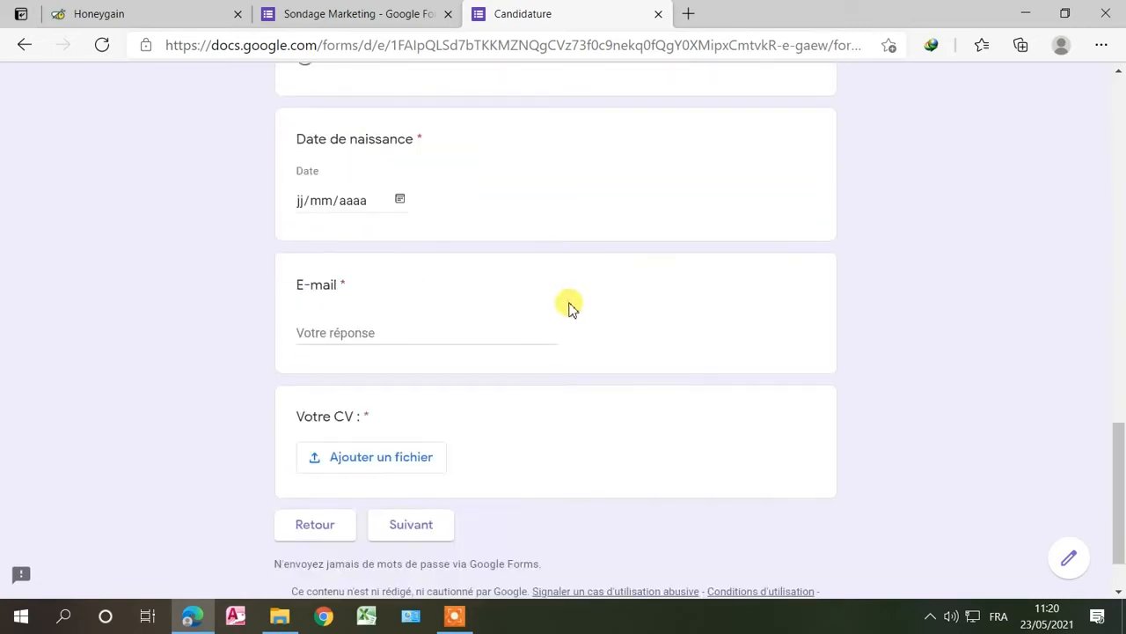
{"action": "scroll", "coordinate": [572, 303], "scroll_direction": "up", "scroll_amount": 4}
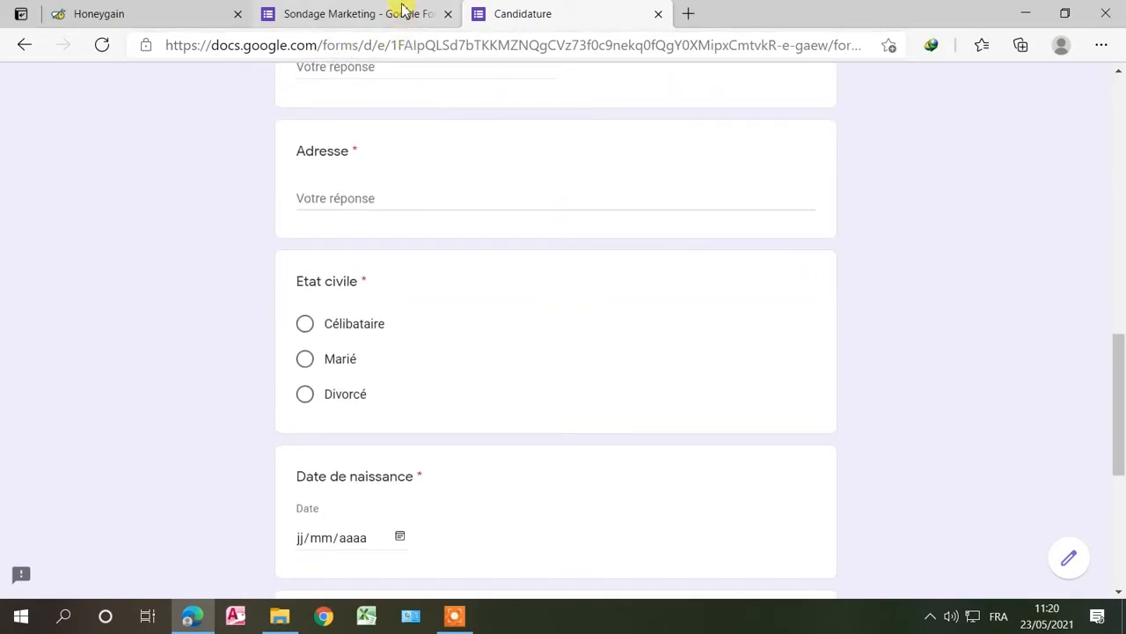
{"action": "left_click", "coordinate": [404, 10]}
Step: Close the Honeygain tab and select the hotel image in 'Taux de satisfaction'
{"action": "left_click", "coordinate": [238, 14]}
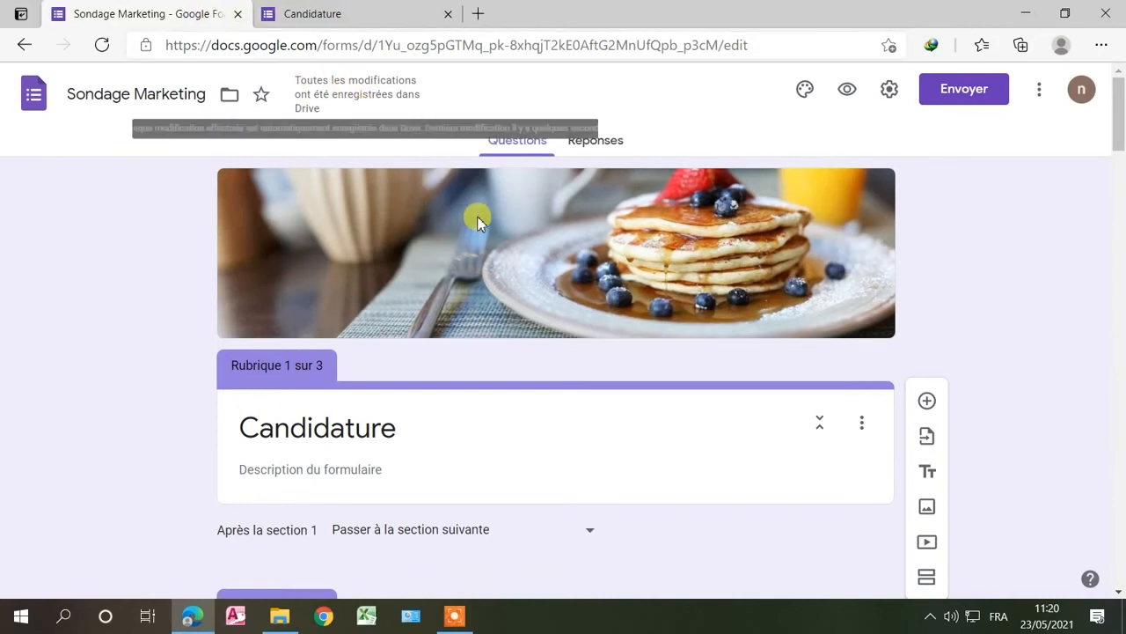
{"action": "scroll", "coordinate": [478, 218], "scroll_direction": "down", "scroll_amount": 10}
{"action": "scroll", "coordinate": [478, 219], "scroll_direction": "down", "scroll_amount": 15}
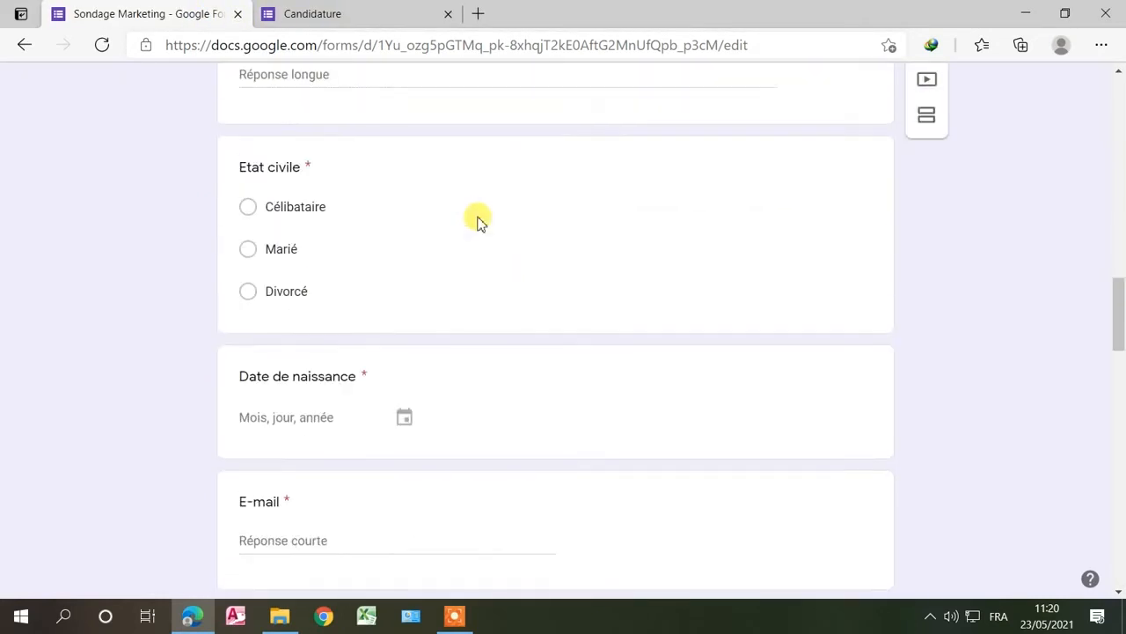
{"action": "scroll", "coordinate": [464, 222], "scroll_direction": "up", "scroll_amount": 1}
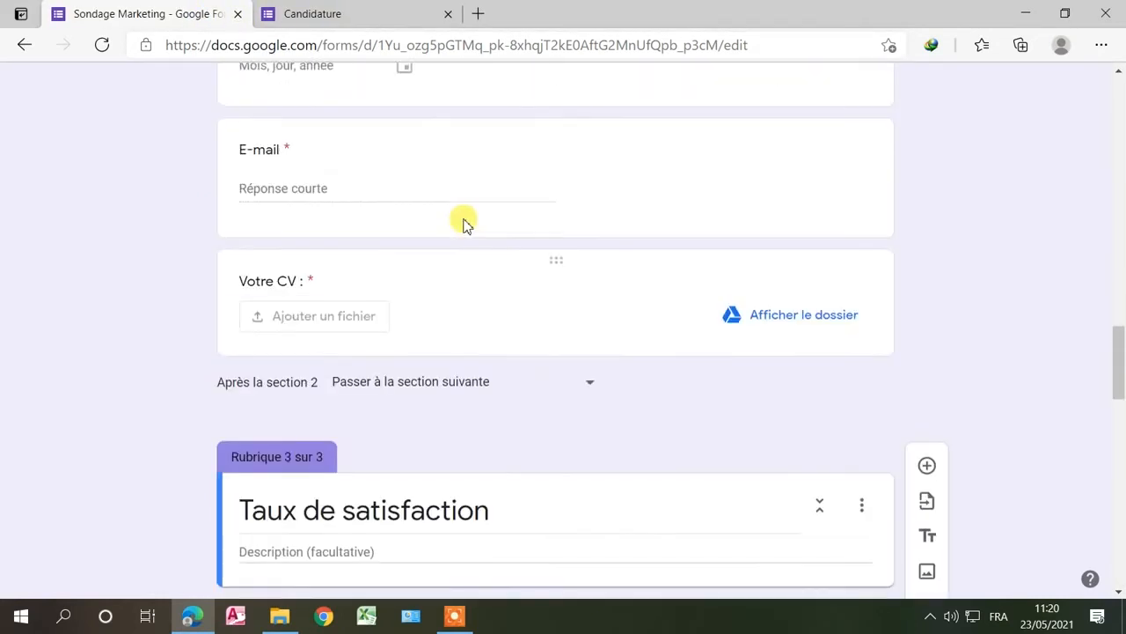
{"action": "scroll", "coordinate": [464, 221], "scroll_direction": "down", "scroll_amount": 5}
{"action": "scroll", "coordinate": [457, 276], "scroll_direction": "down", "scroll_amount": 4}
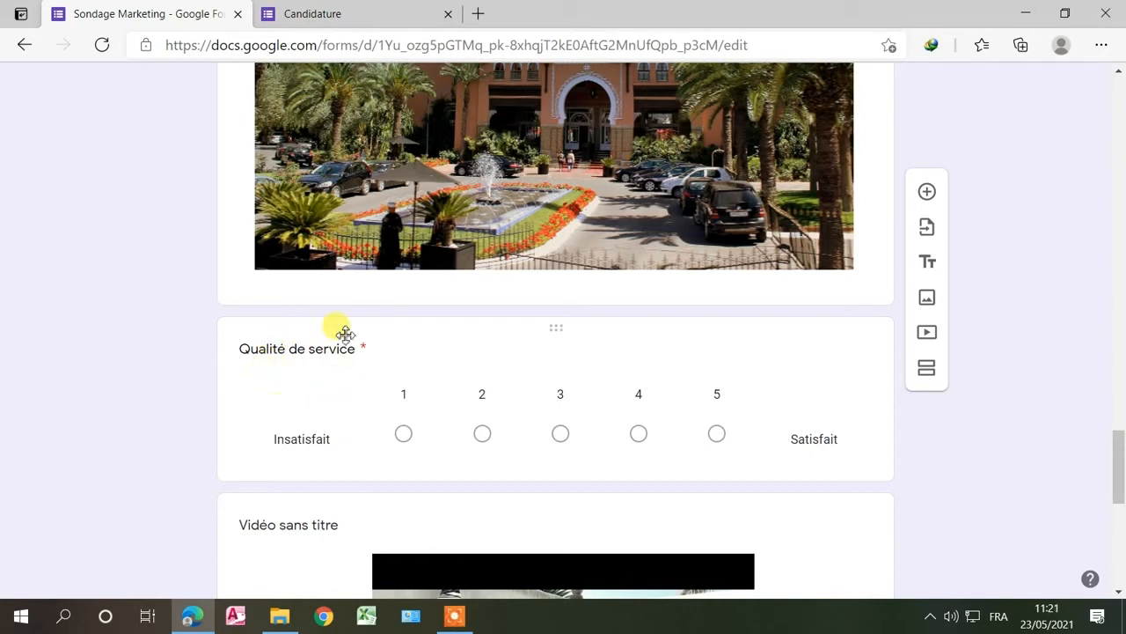
{"action": "scroll", "coordinate": [345, 332], "scroll_direction": "up", "scroll_amount": 1}
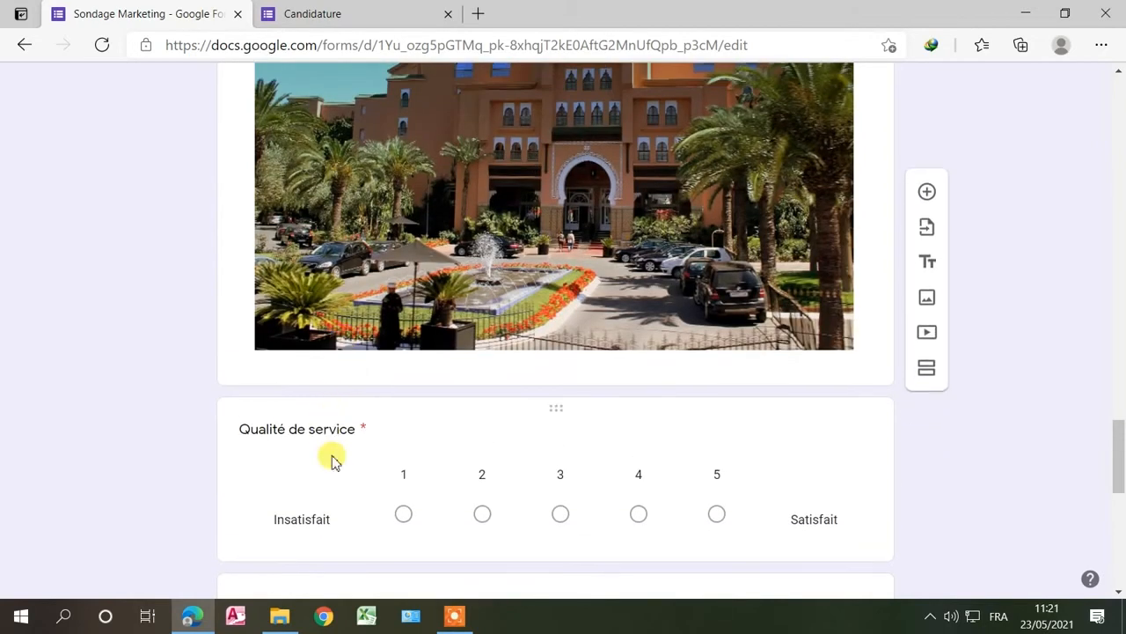
{"action": "left_click", "coordinate": [318, 367]}
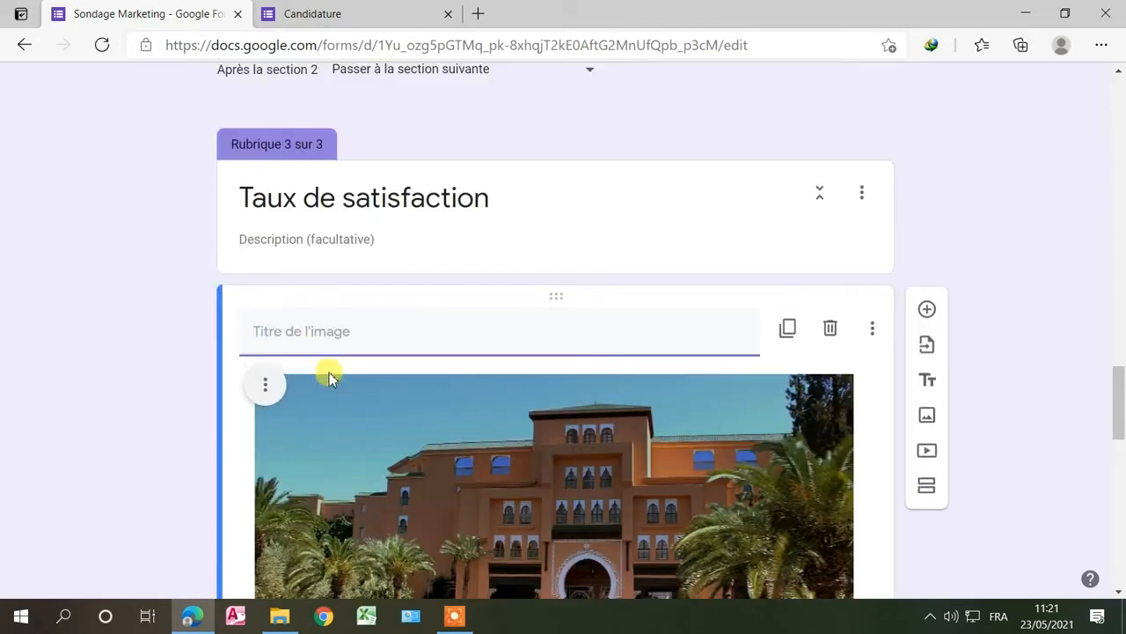
Step: Insert a title block reading 'Satisfaction' directly after the hotel image
{"action": "left_click", "coordinate": [929, 383]}
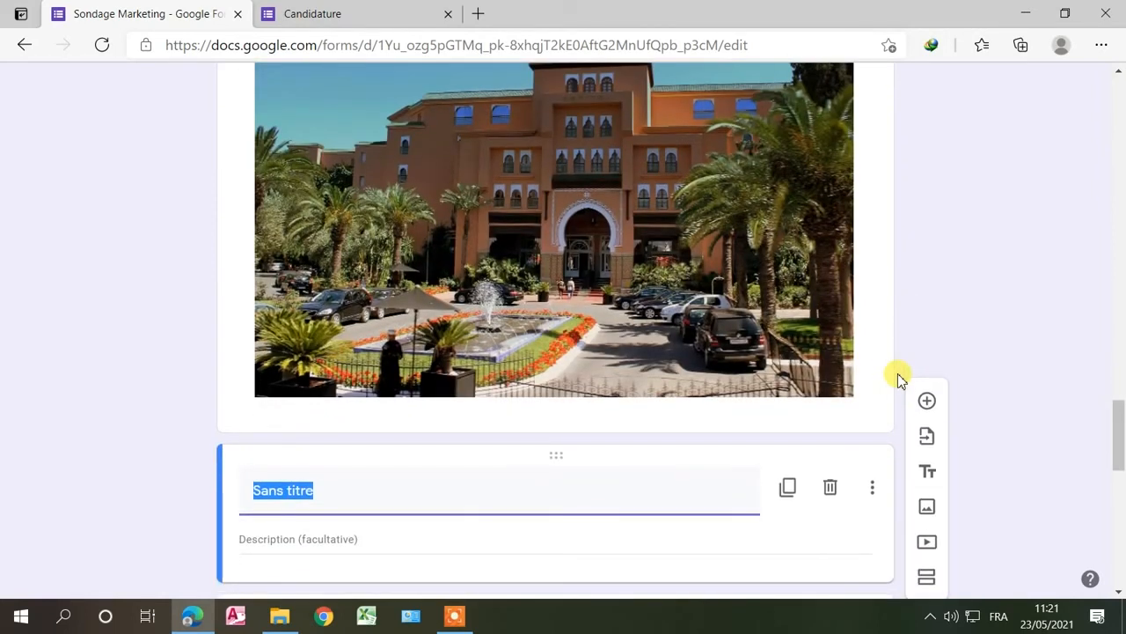
{"action": "type", "text": "S"}
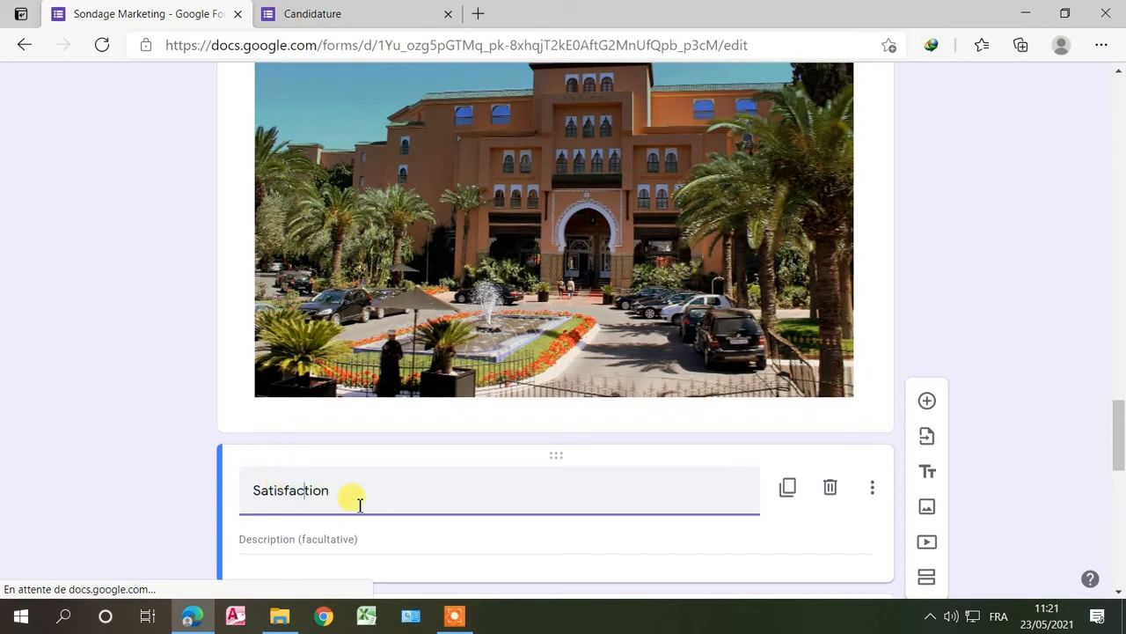
{"action": "left_click", "coordinate": [967, 370]}
{"action": "scroll", "coordinate": [706, 414], "scroll_direction": "down", "scroll_amount": 5}
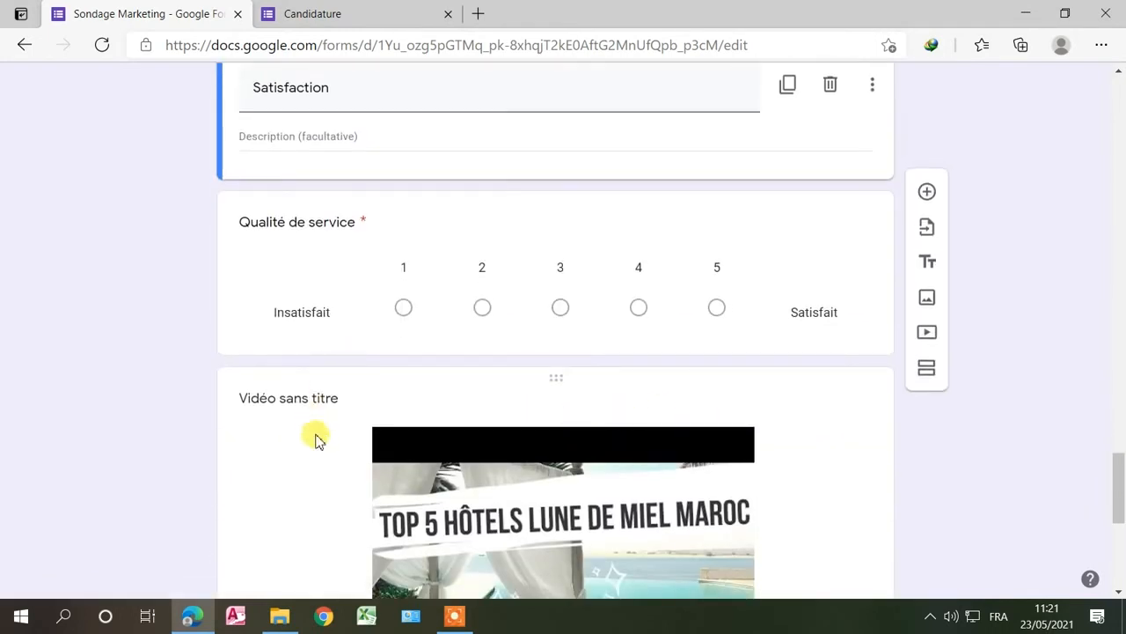
Step: Add a title block 'Qualité de service' after the hotel service quality grid question
{"action": "scroll", "coordinate": [308, 422], "scroll_direction": "down", "scroll_amount": 5}
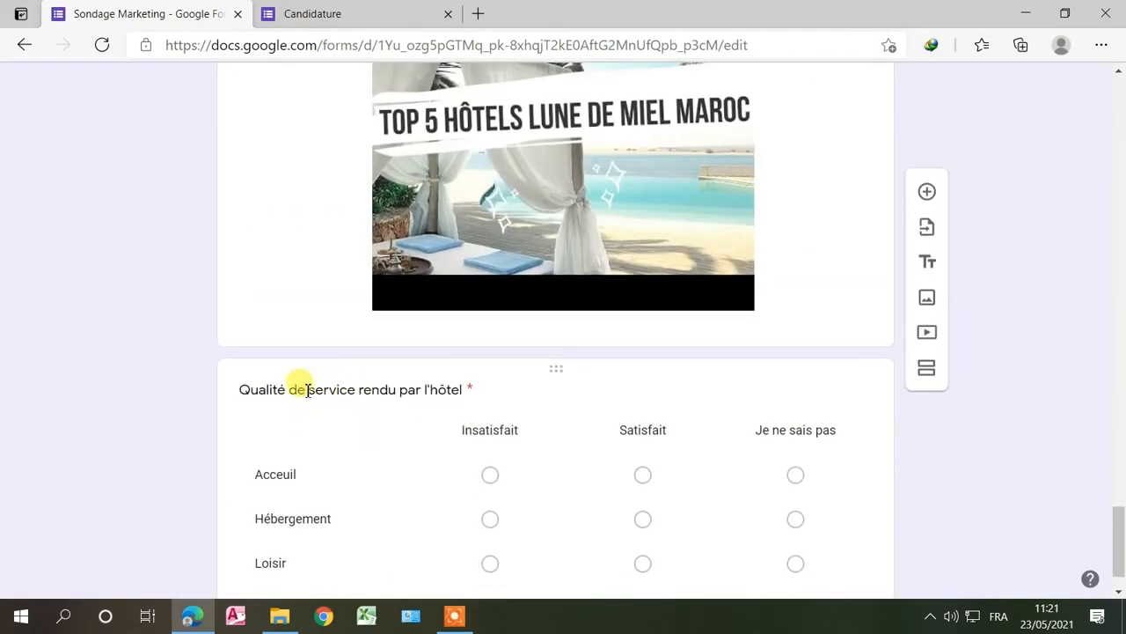
{"action": "left_click", "coordinate": [262, 396]}
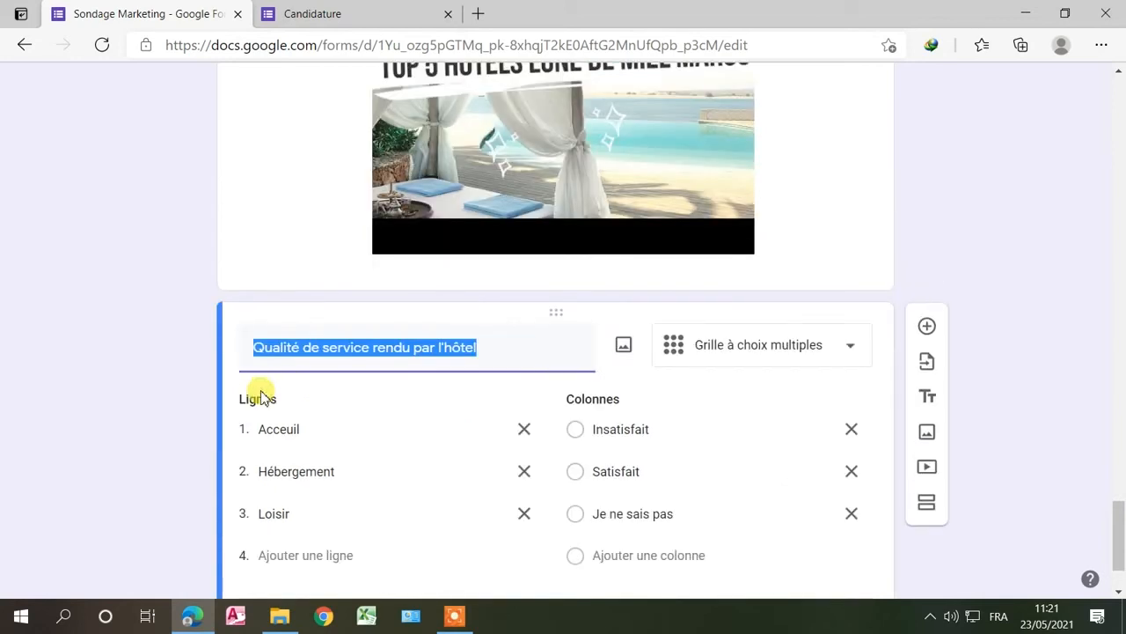
{"action": "right_click", "coordinate": [621, 317]}
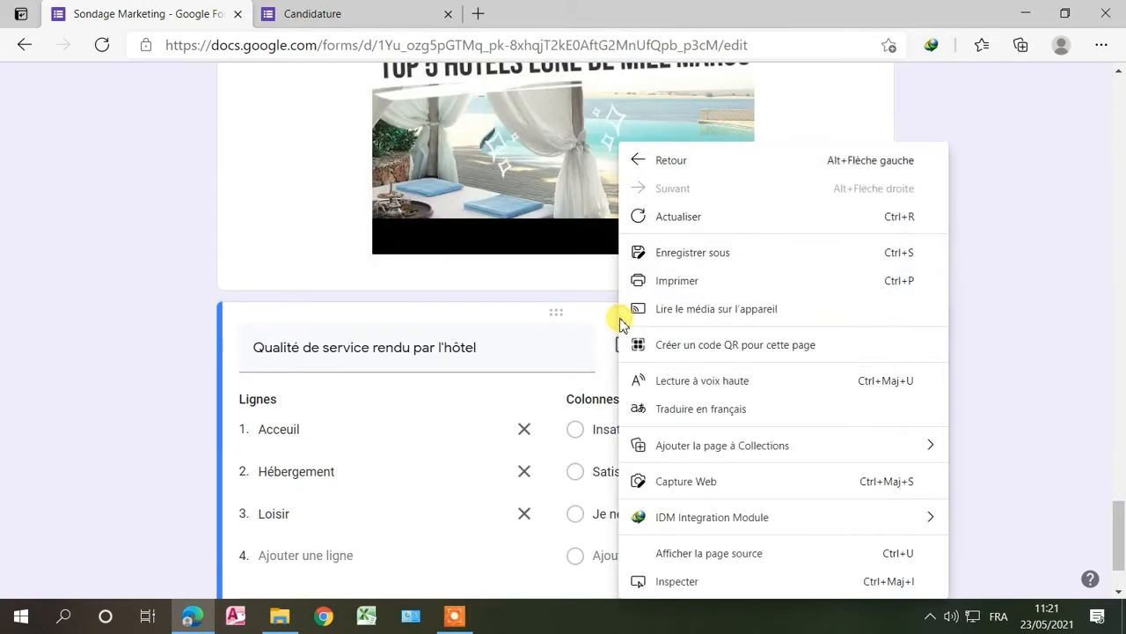
{"action": "left_click", "coordinate": [558, 344]}
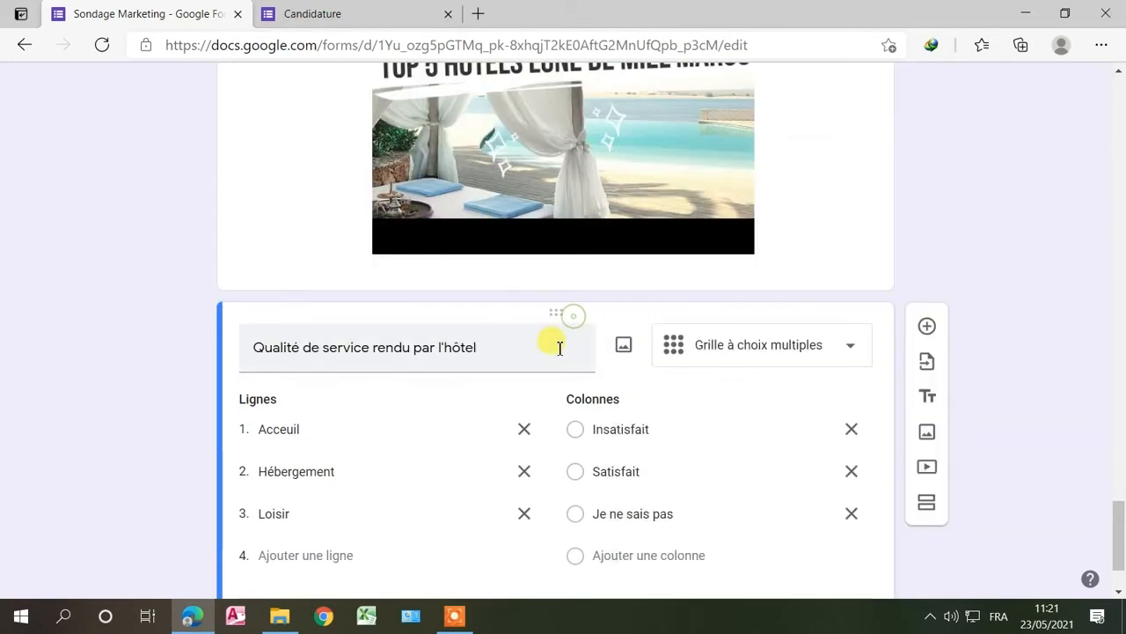
{"action": "left_click", "coordinate": [931, 396]}
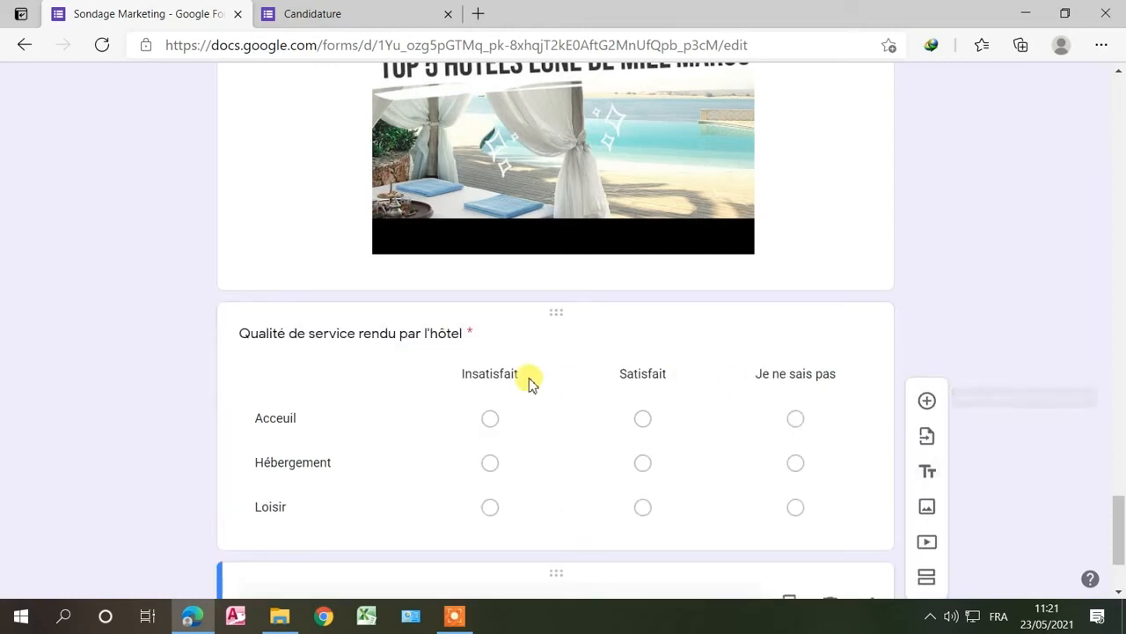
{"action": "scroll", "coordinate": [529, 380], "scroll_direction": "up", "scroll_amount": 3}
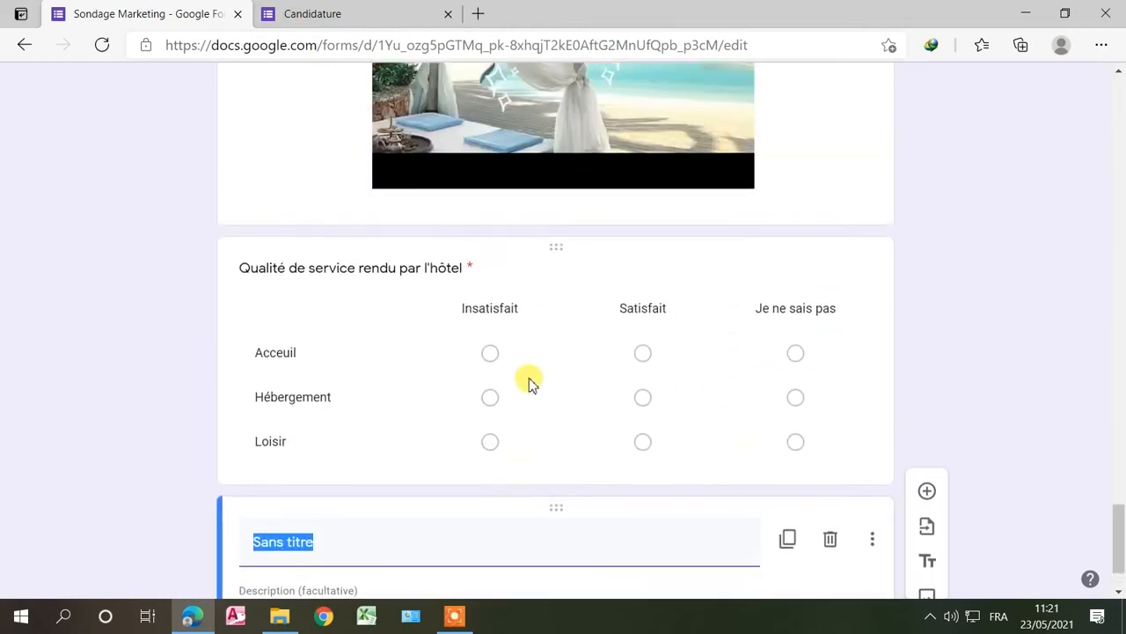
{"action": "scroll", "coordinate": [468, 413], "scroll_direction": "down", "scroll_amount": 3}
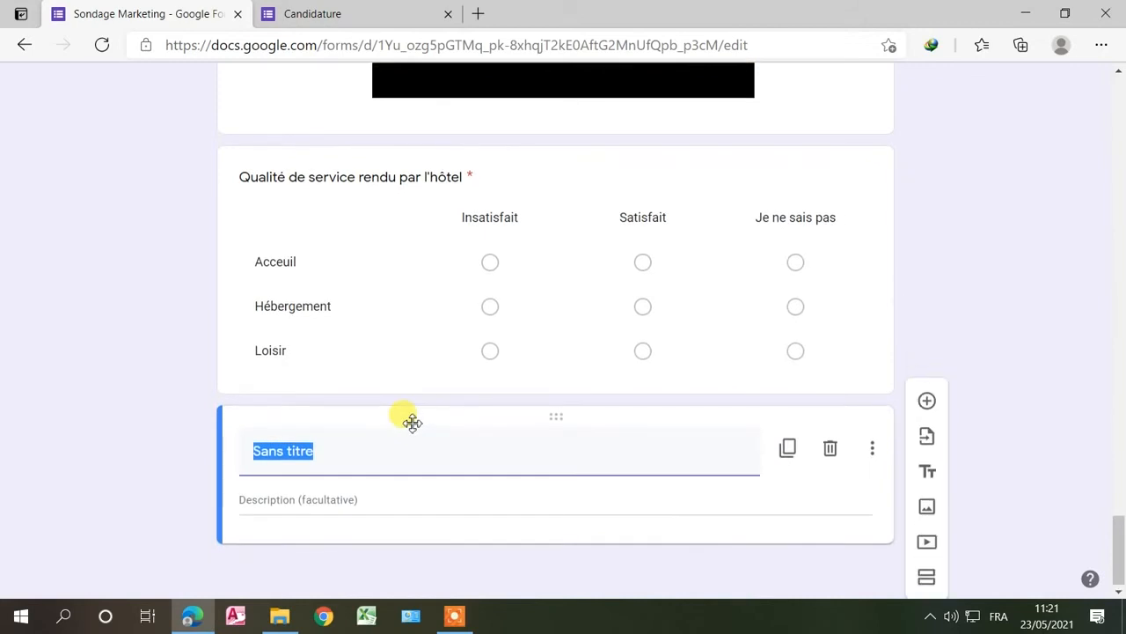
{"action": "type", "text": "qualité de"}
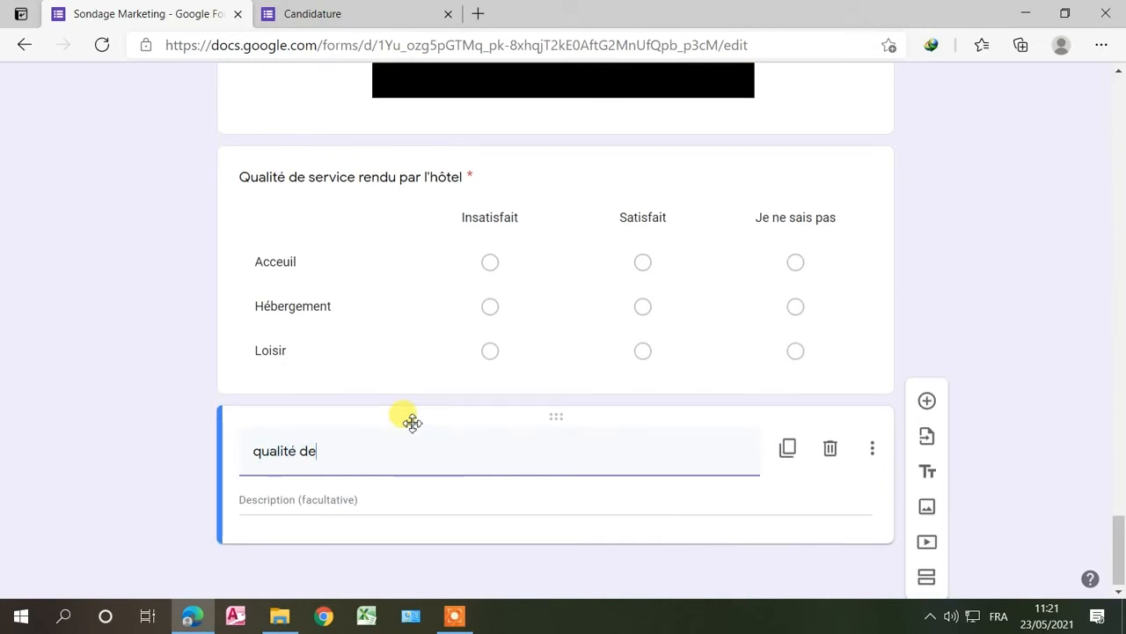
{"action": "type", "text": " service"}
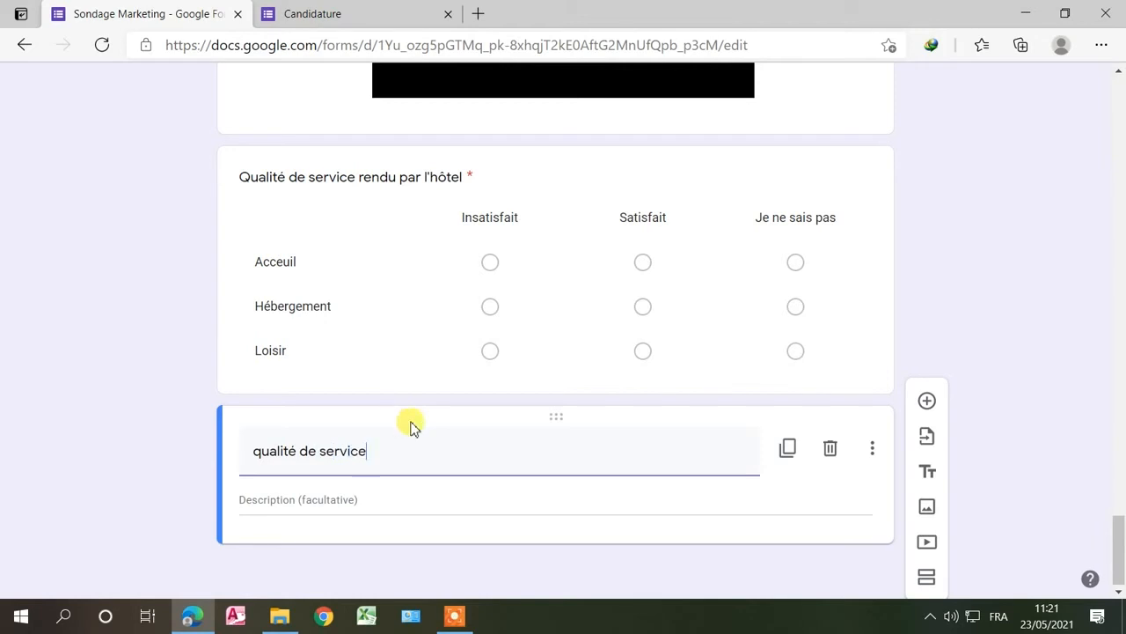
{"action": "left_click", "coordinate": [261, 459]}
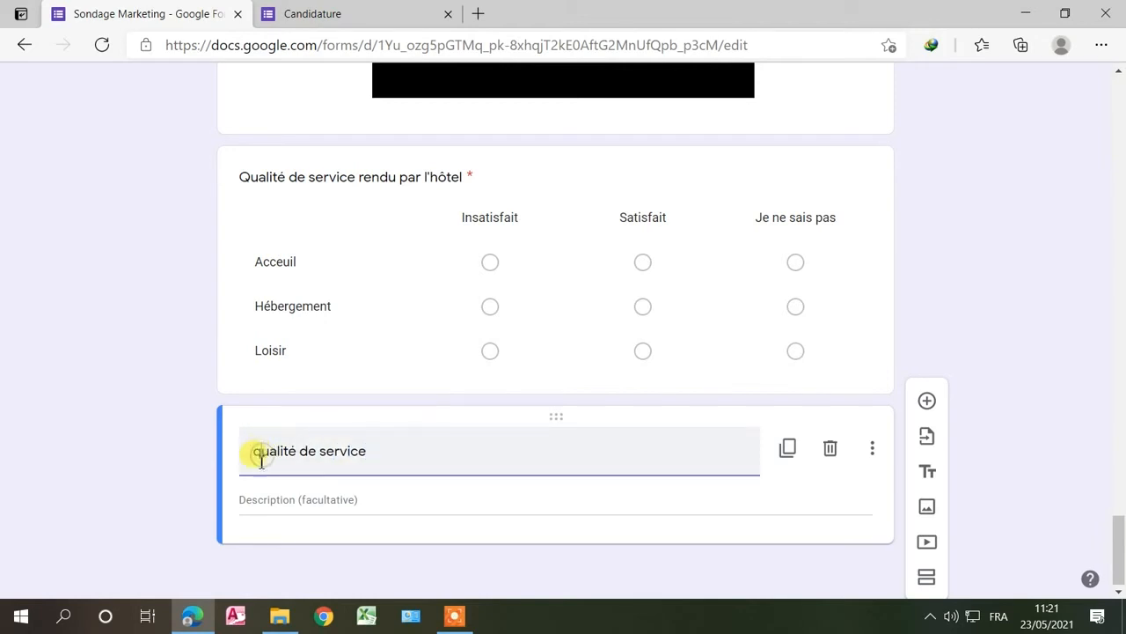
{"action": "type", "text": "Q"}
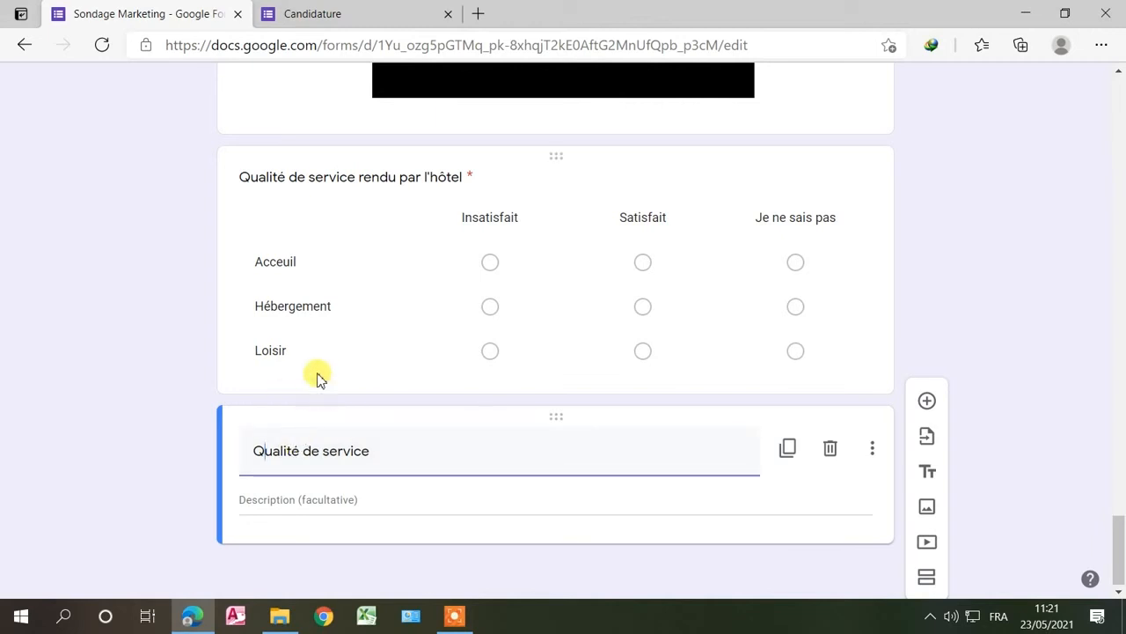
{"action": "left_click", "coordinate": [375, 410]}
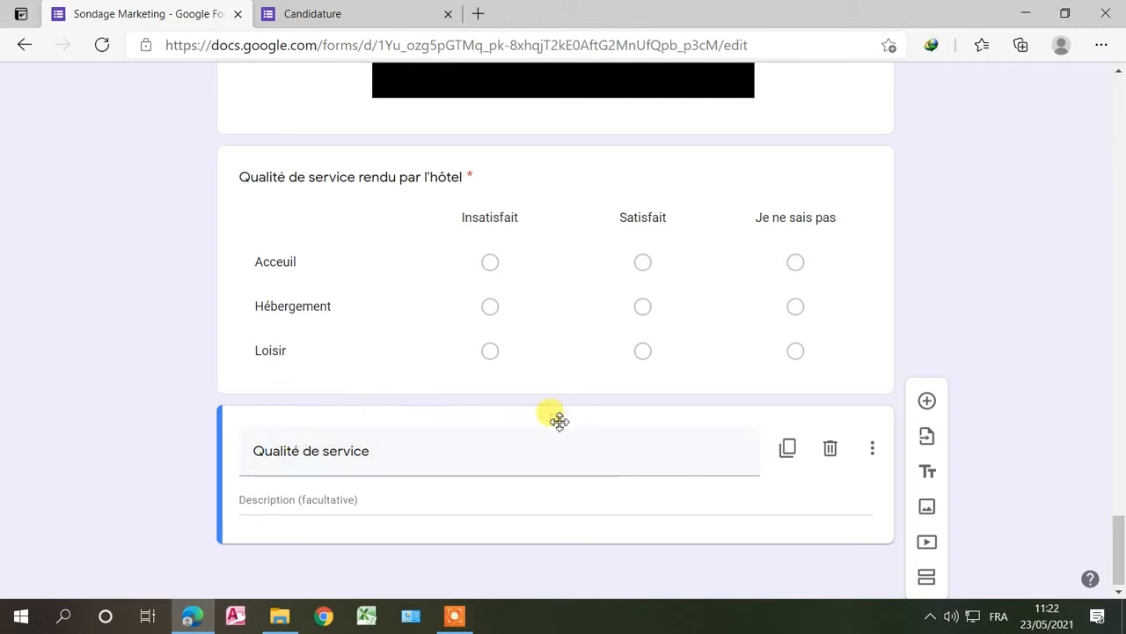
Step: Drag the 'Qualité de service' title block up above the untitled video
{"action": "scroll", "coordinate": [559, 422], "scroll_direction": "up", "scroll_amount": 3}
{"action": "scroll", "coordinate": [559, 422], "scroll_direction": "down", "scroll_amount": 3}
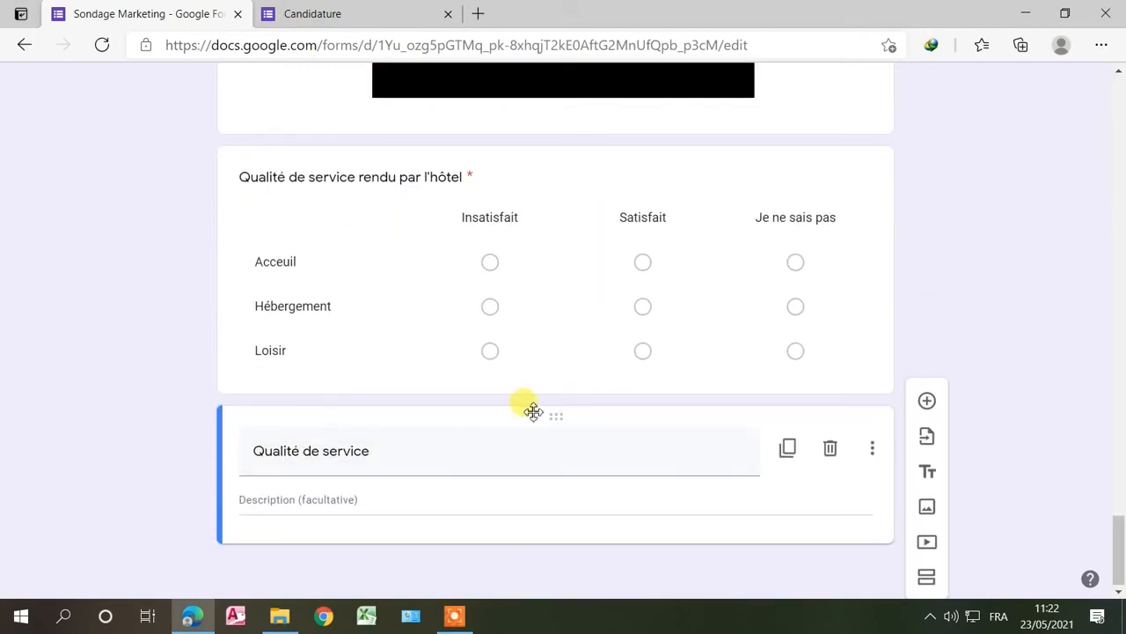
{"action": "left_click_drag", "start_coordinate": [558, 417], "coordinate": [495, 387]}
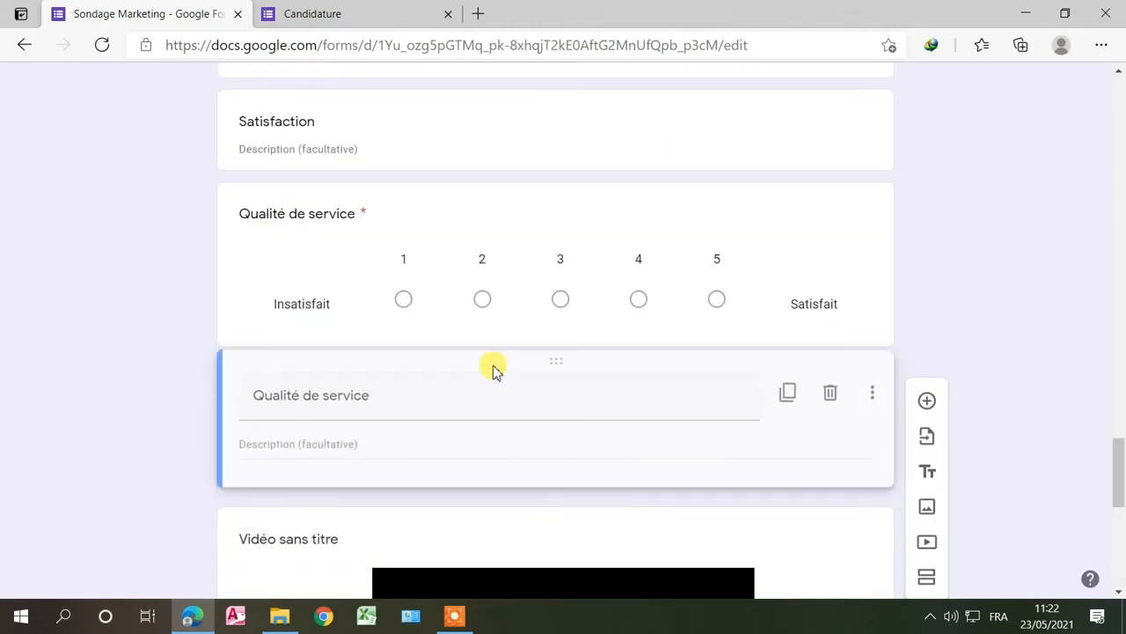
{"action": "scroll", "coordinate": [385, 410], "scroll_direction": "up", "scroll_amount": 4}
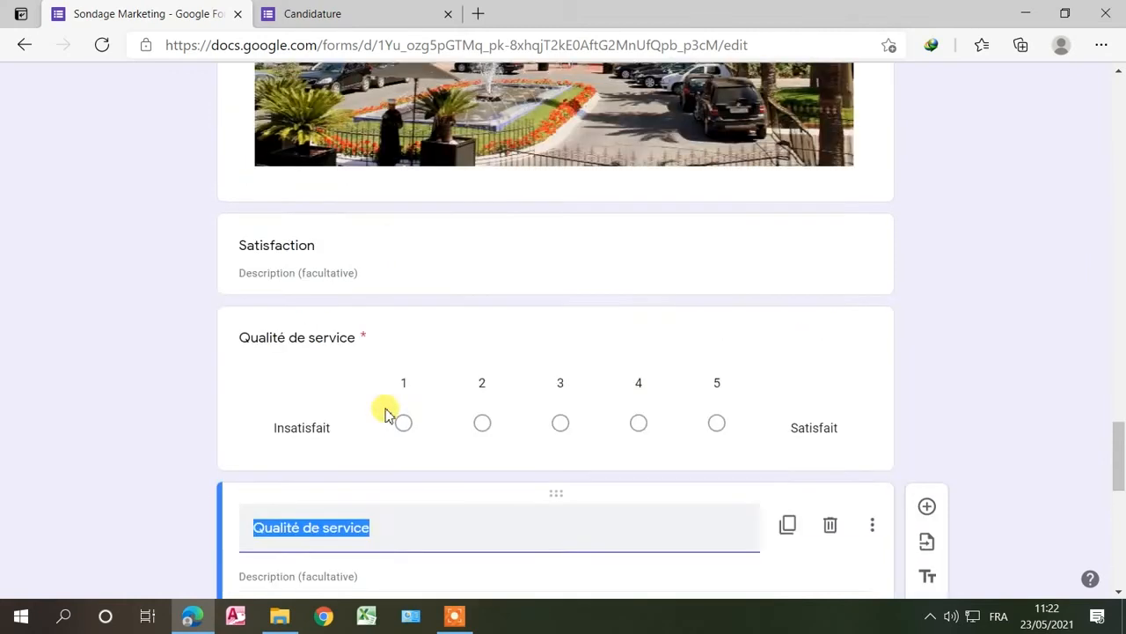
{"action": "scroll", "coordinate": [386, 413], "scroll_direction": "up", "scroll_amount": 15}
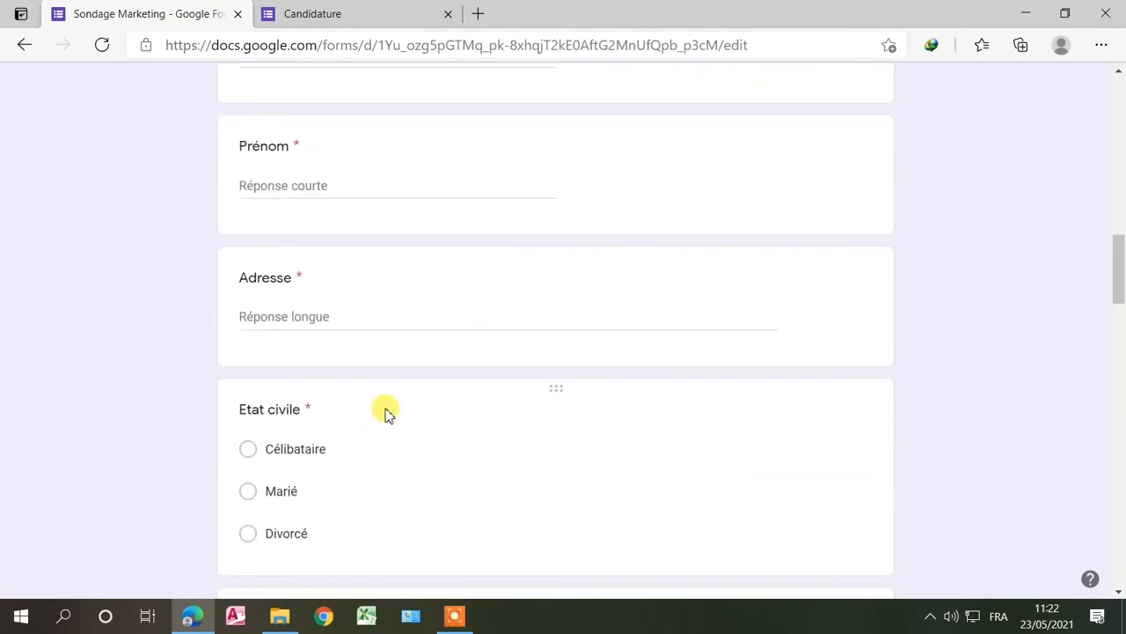
{"action": "scroll", "coordinate": [385, 414], "scroll_direction": "down", "scroll_amount": 10}
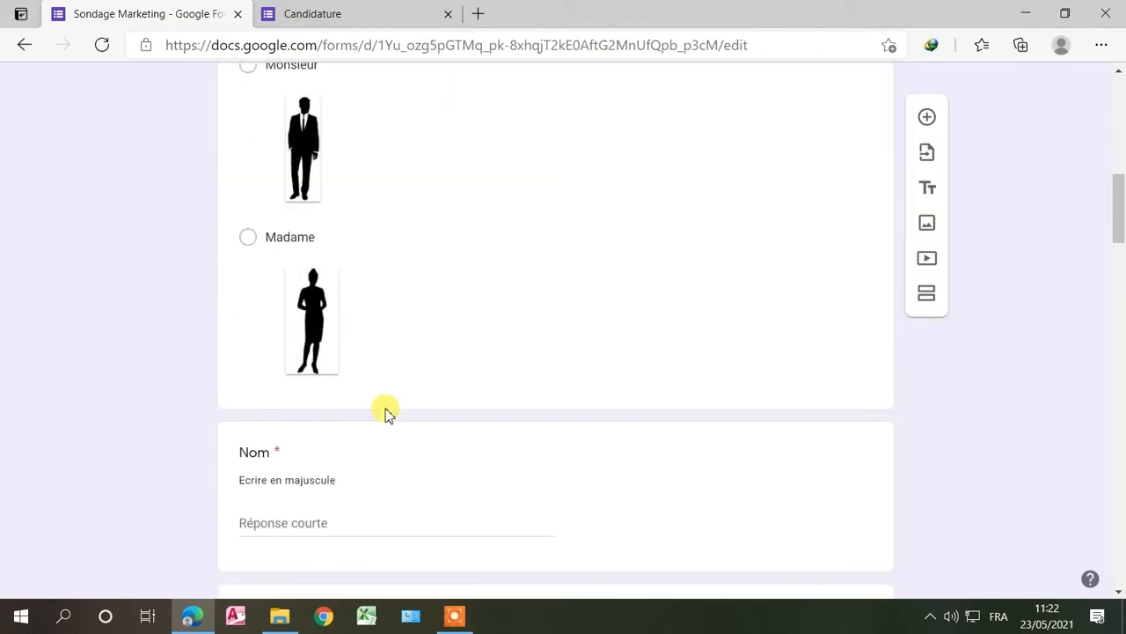
{"action": "scroll", "coordinate": [385, 413], "scroll_direction": "down", "scroll_amount": 11}
{"action": "scroll", "coordinate": [455, 407], "scroll_direction": "up", "scroll_amount": 5}
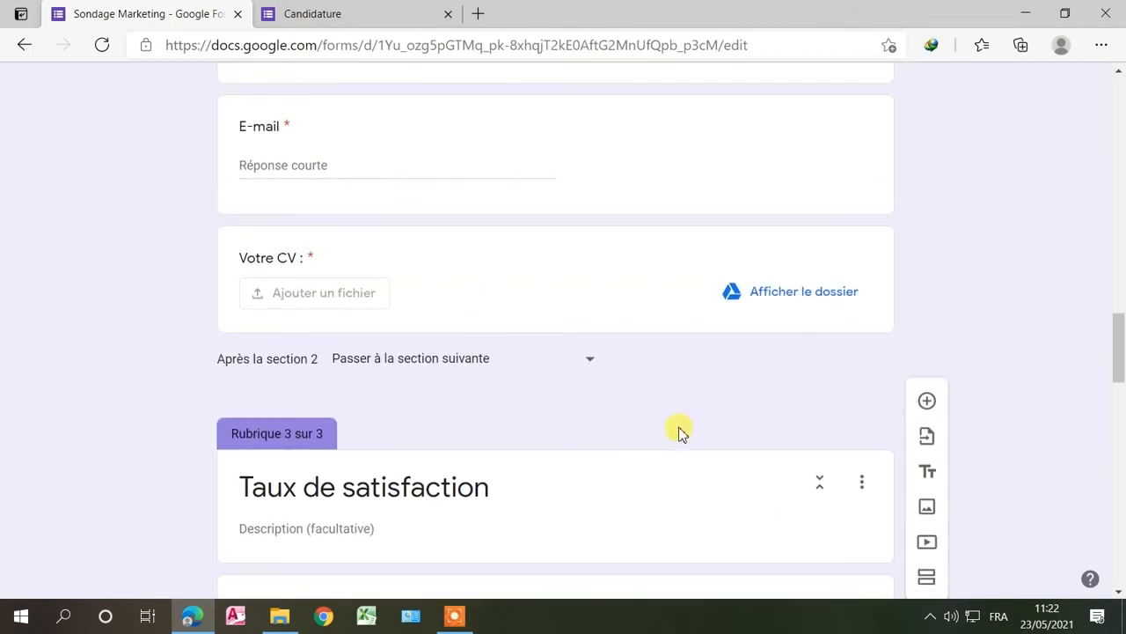
{"action": "scroll", "coordinate": [678, 432], "scroll_direction": "down", "scroll_amount": 2}
{"action": "scroll", "coordinate": [531, 340], "scroll_direction": "down", "scroll_amount": 2}
{"action": "scroll", "coordinate": [391, 155], "scroll_direction": "up", "scroll_amount": 1}
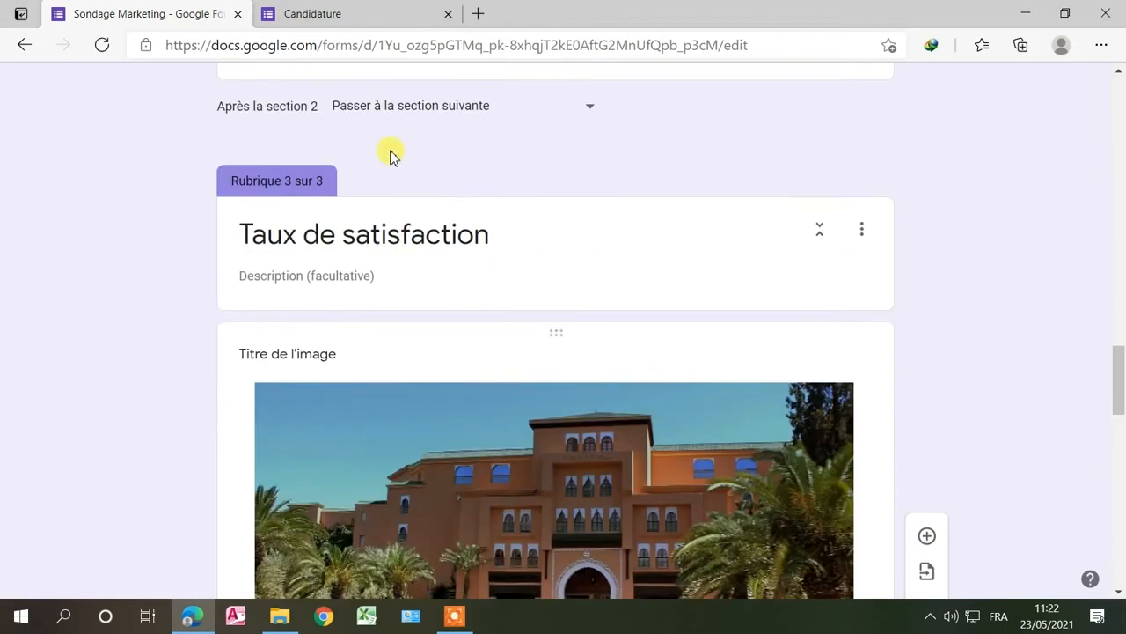
Step: Close the old 'Candidature' preview tab
{"action": "left_click", "coordinate": [449, 16]}
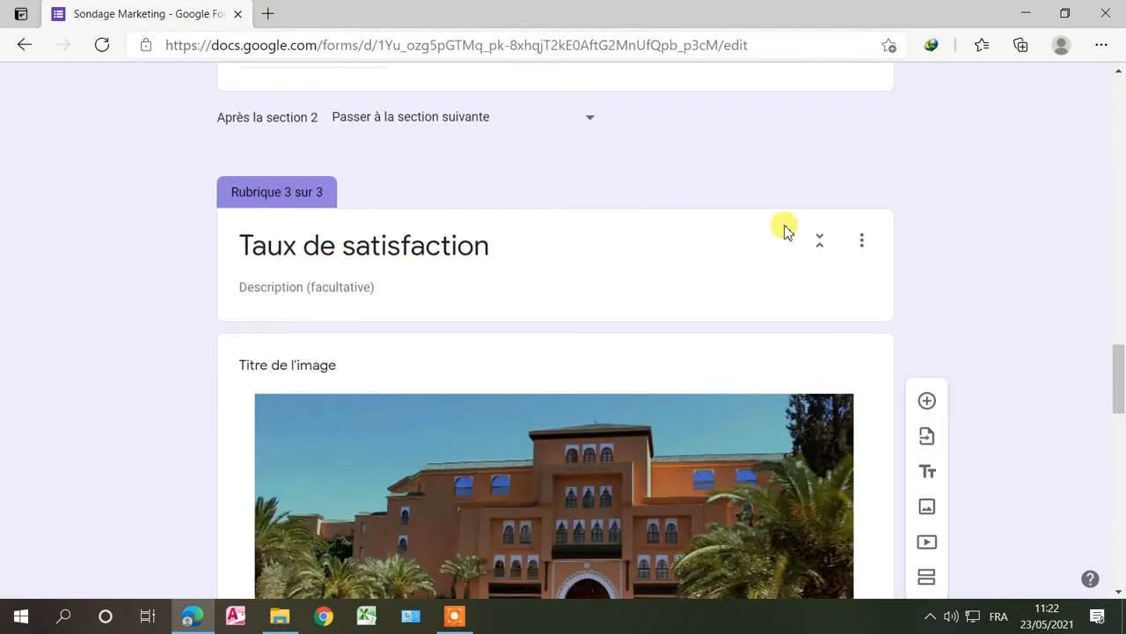
{"action": "scroll", "coordinate": [784, 228], "scroll_direction": "up", "scroll_amount": 15}
{"action": "scroll", "coordinate": [786, 230], "scroll_direction": "up", "scroll_amount": 5}
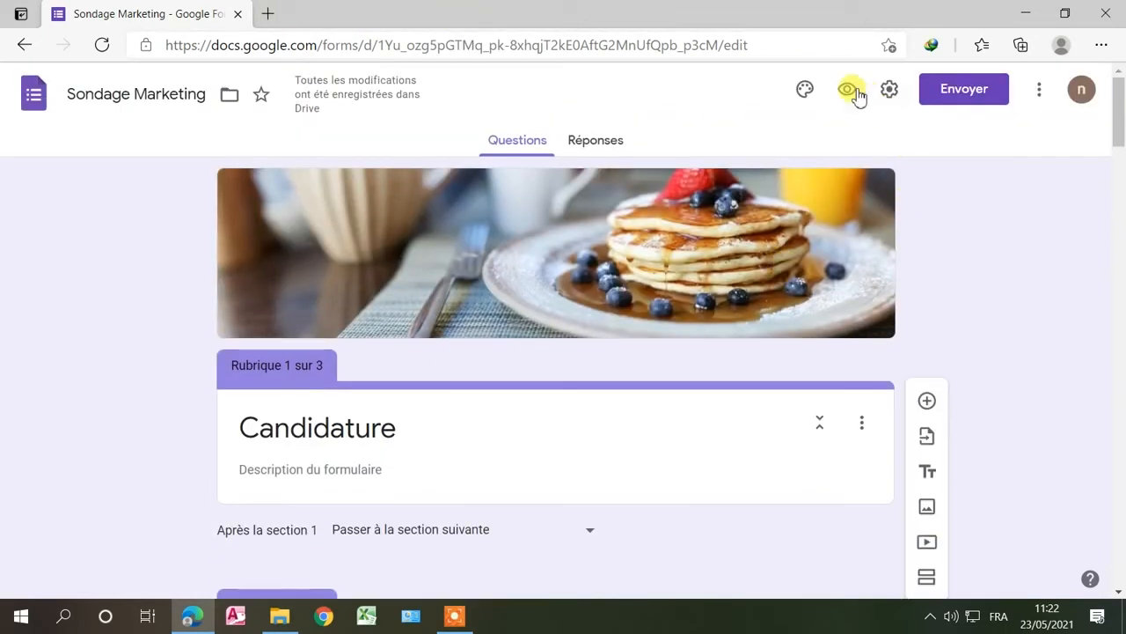
Step: Open a fresh preview, go to the candidate page and choose Monsieur for Civilité
{"action": "left_click", "coordinate": [846, 88]}
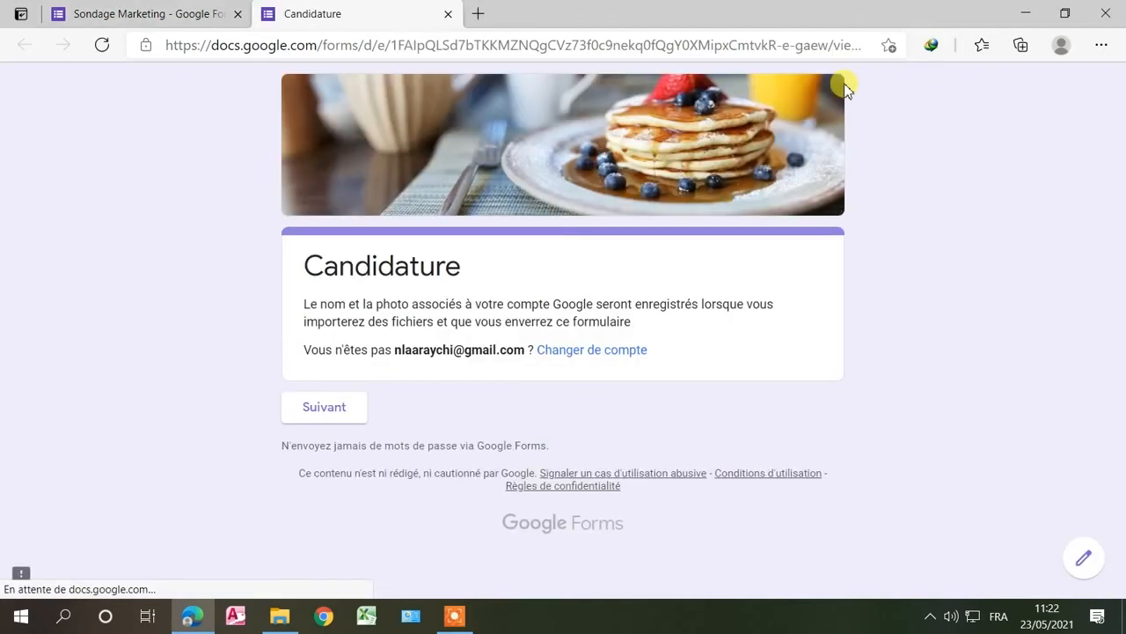
{"action": "left_click", "coordinate": [346, 415]}
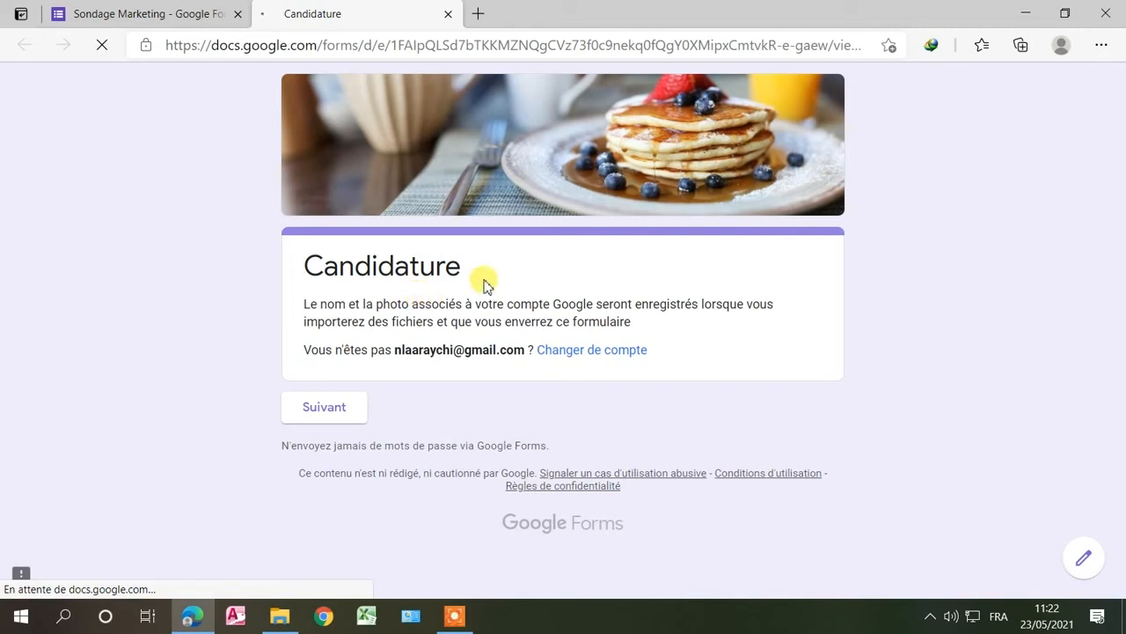
{"action": "scroll", "coordinate": [436, 405], "scroll_direction": "down", "scroll_amount": 3}
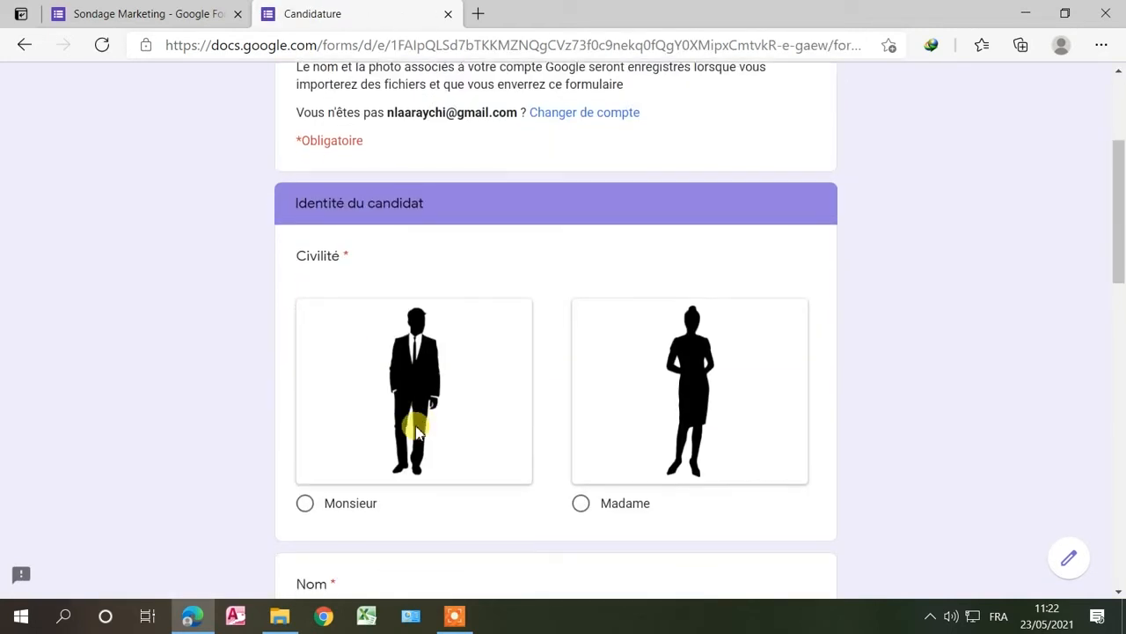
{"action": "left_click", "coordinate": [308, 503]}
{"action": "scroll", "coordinate": [369, 458], "scroll_direction": "down", "scroll_amount": 3}
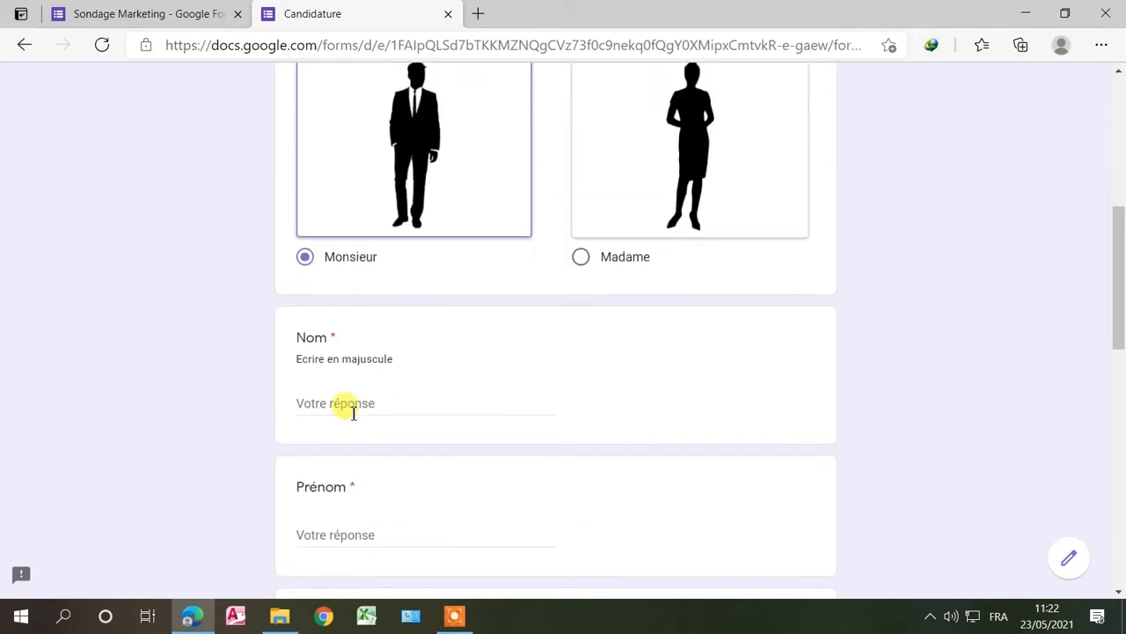
Step: Enter the candidate's last name and first name, then start the Adresse answer
{"action": "left_click", "coordinate": [344, 404]}
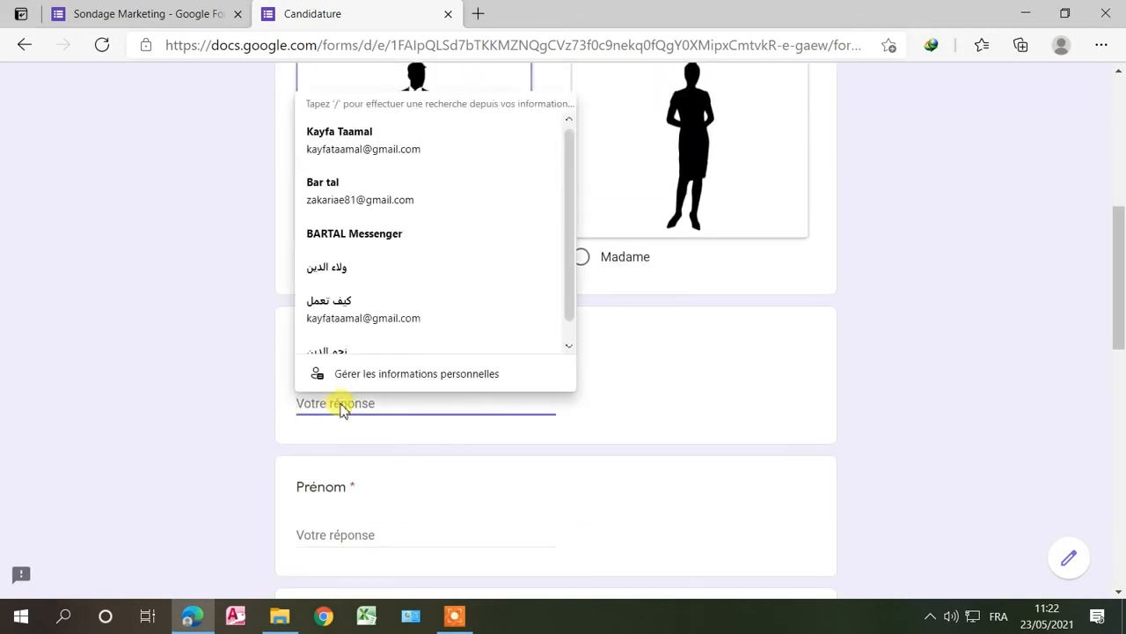
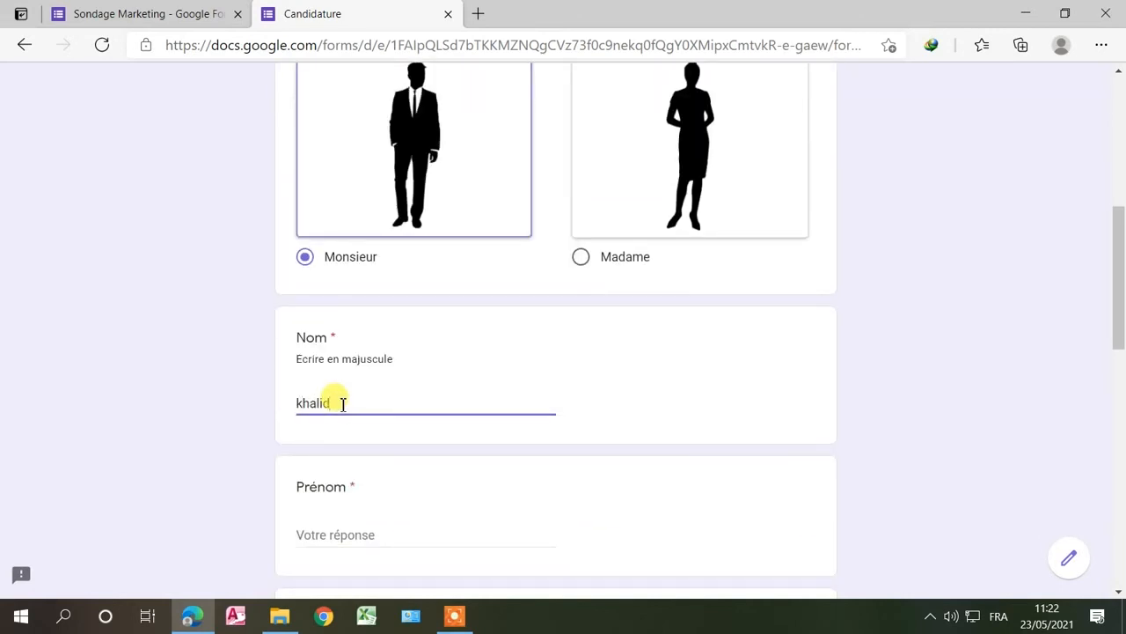
{"action": "left_click", "coordinate": [299, 526]}
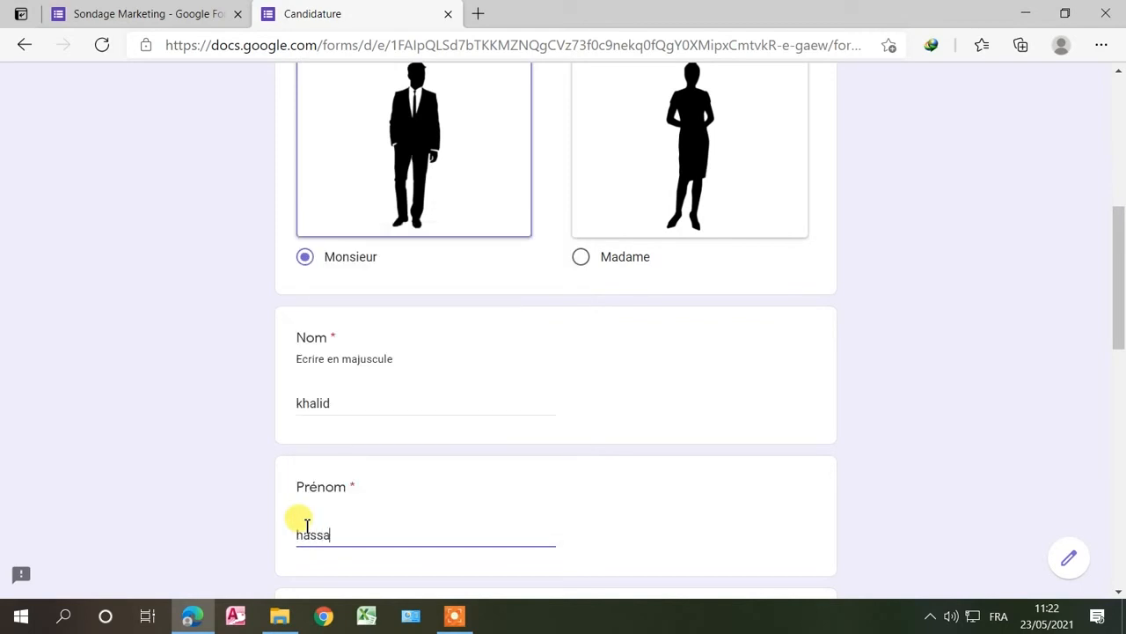
{"action": "scroll", "coordinate": [302, 513], "scroll_direction": "down", "scroll_amount": 5}
{"action": "left_click", "coordinate": [337, 256]}
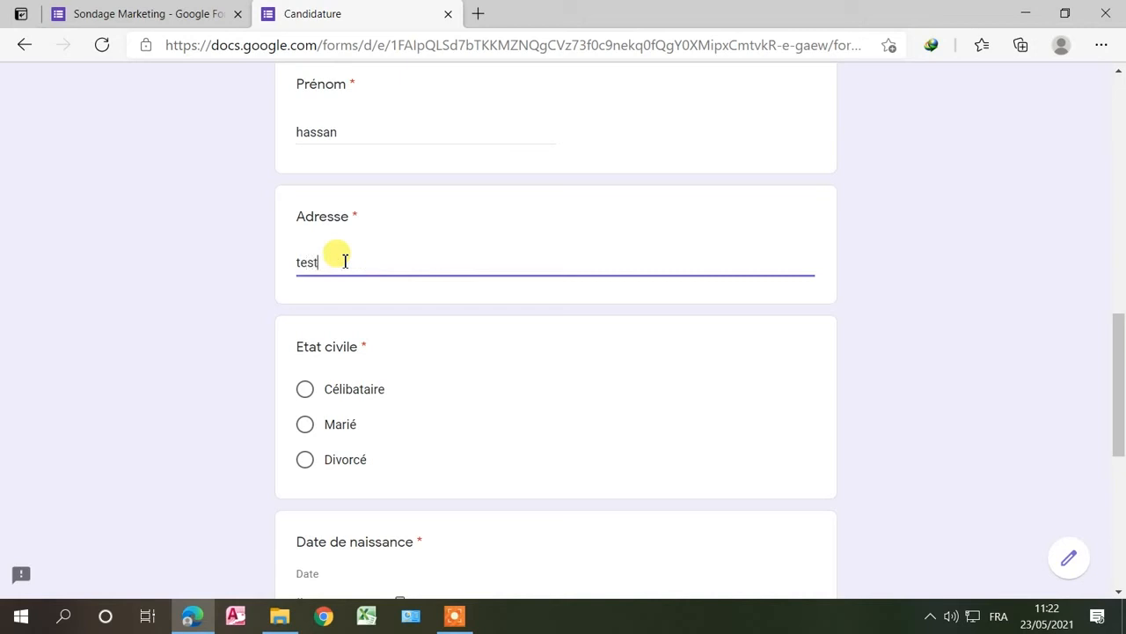
Step: Choose Célibataire, enter birth date 01/01/1990 and a test e-mail address
{"action": "left_click", "coordinate": [308, 390]}
{"action": "scroll", "coordinate": [387, 432], "scroll_direction": "down", "scroll_amount": 3}
{"action": "left_click", "coordinate": [303, 363]}
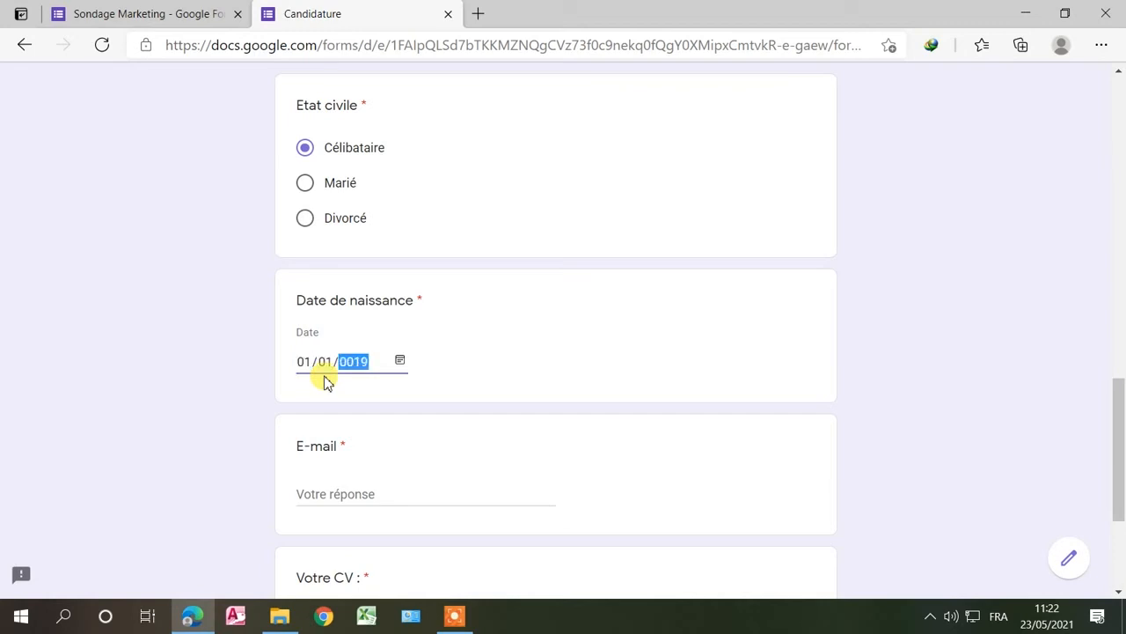
{"action": "left_click", "coordinate": [329, 495]}
{"action": "scroll", "coordinate": [334, 440], "scroll_direction": "down", "scroll_amount": 1}
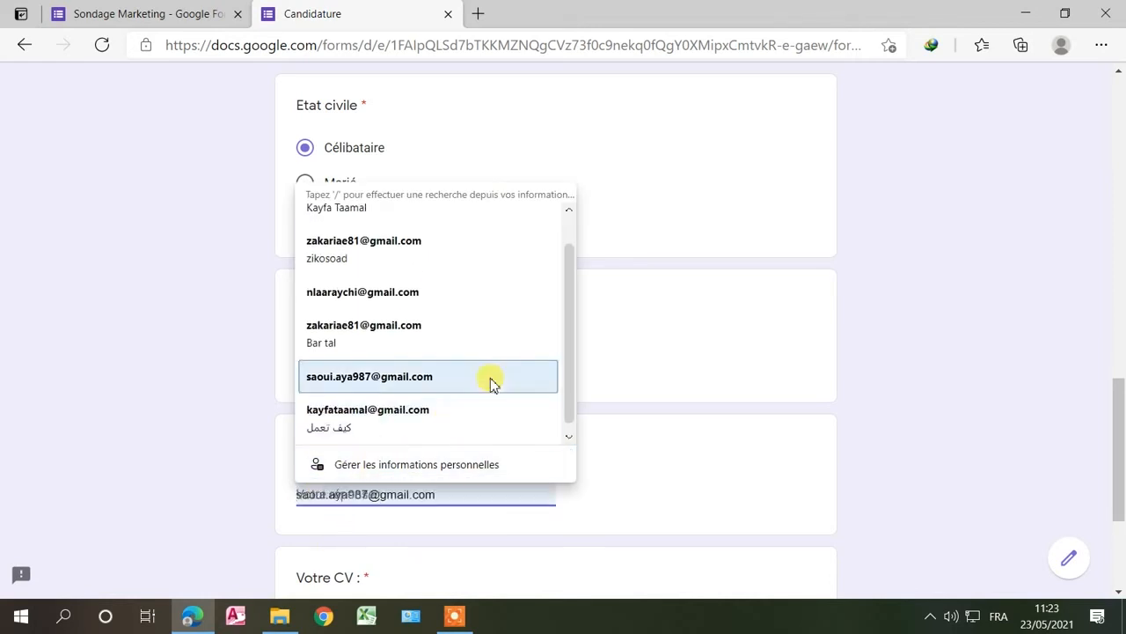
{"action": "key", "text": "Escape"}
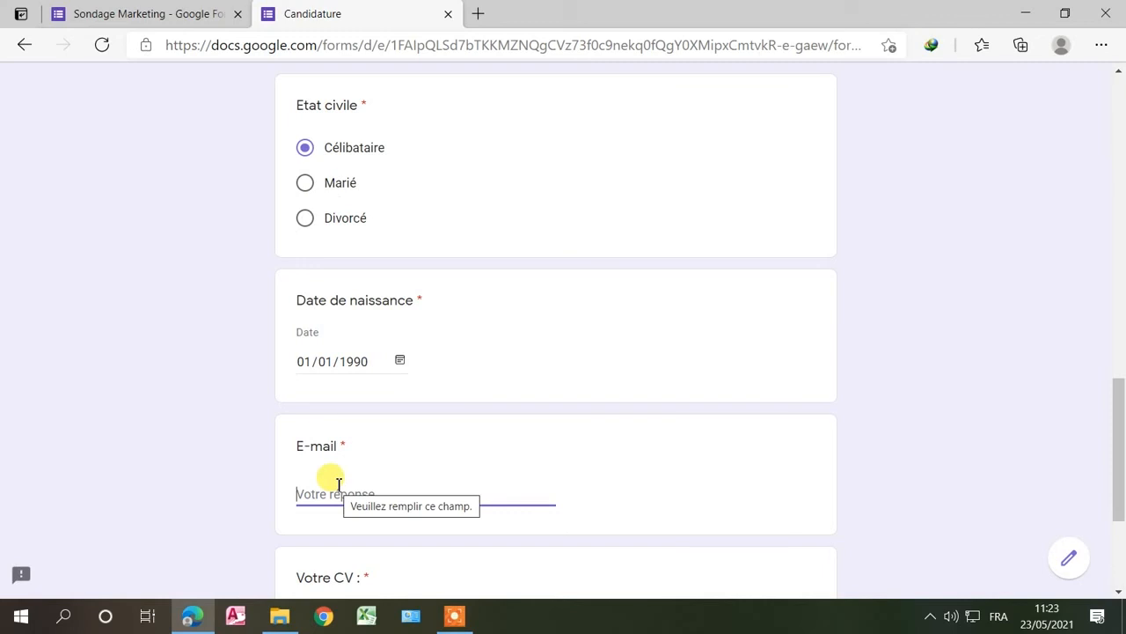
{"action": "type", "text": "test"}
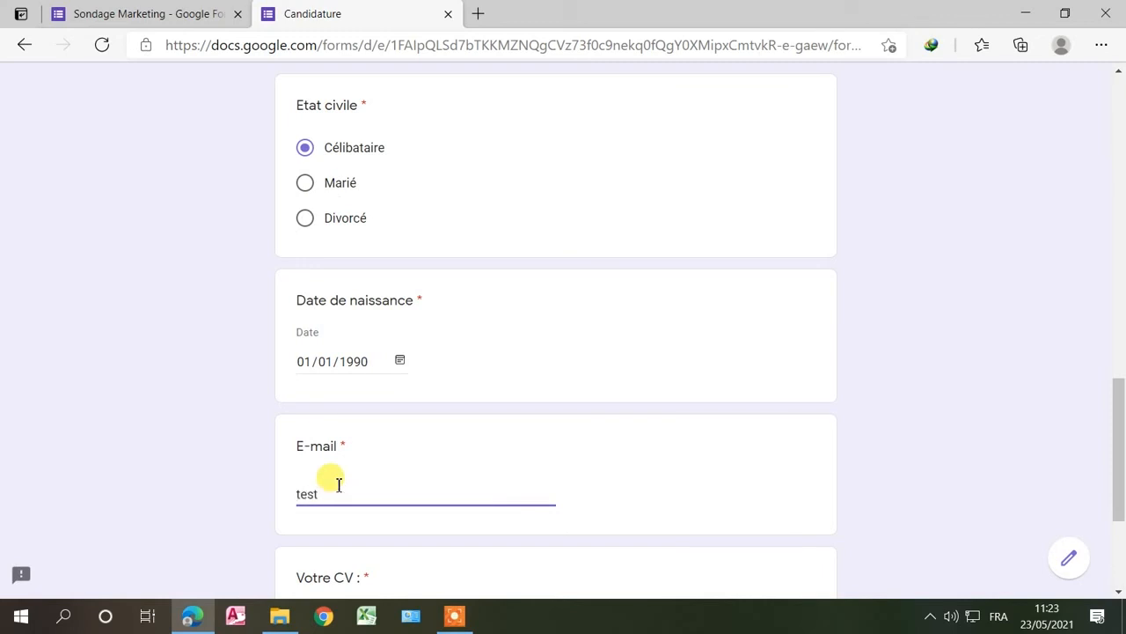
{"action": "type", "text": "@gma"}
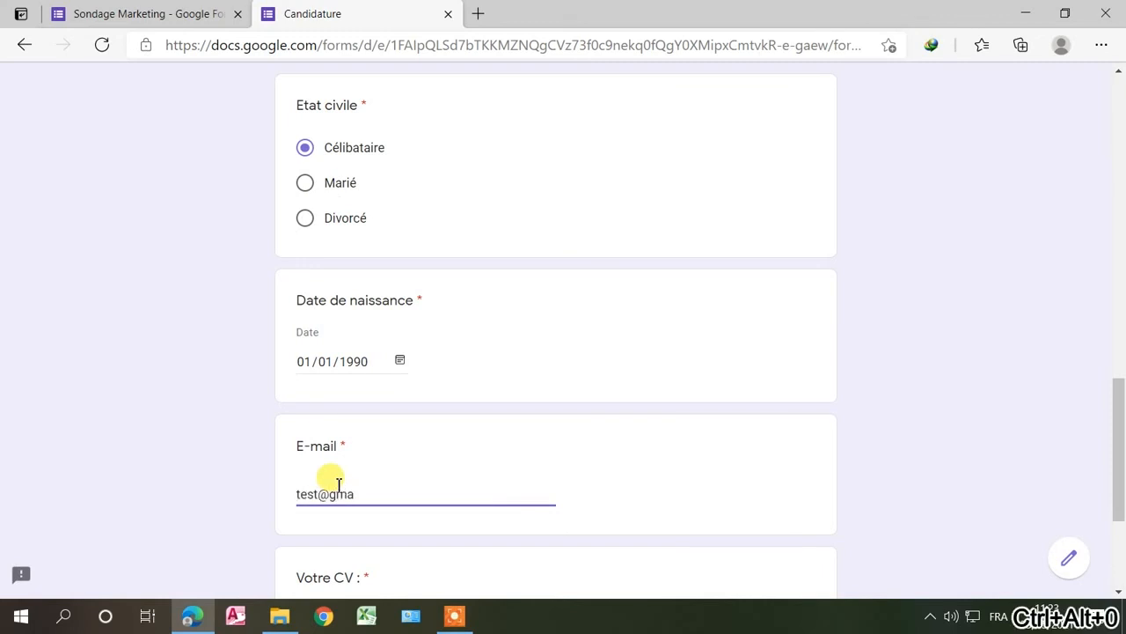
{"action": "type", "text": "il.com"}
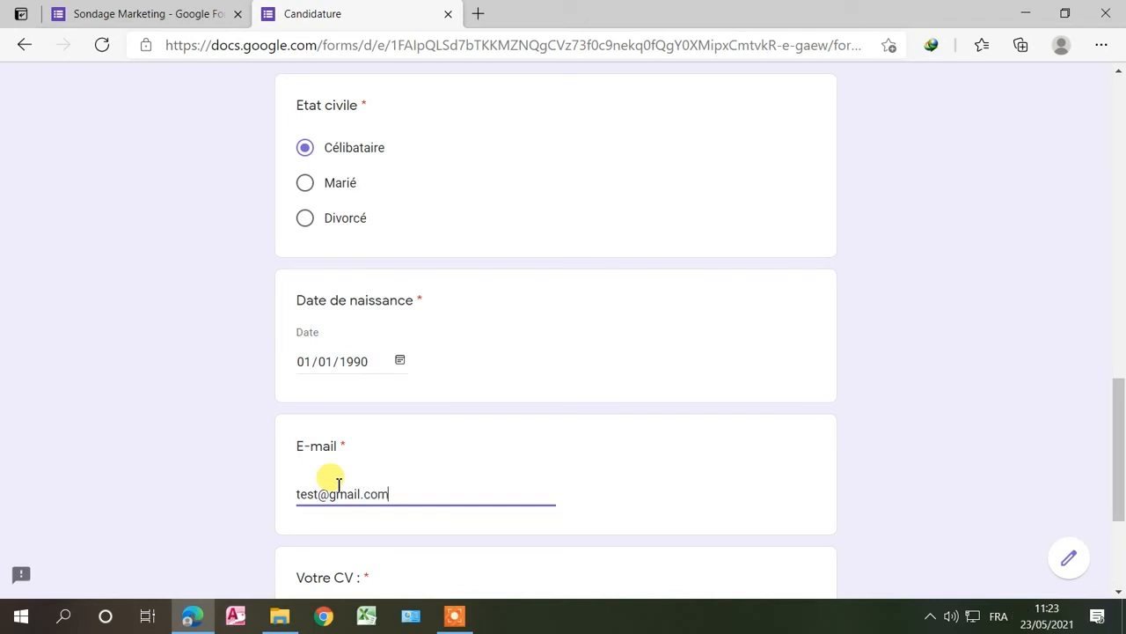
{"action": "scroll", "coordinate": [352, 457], "scroll_direction": "down", "scroll_amount": 3}
{"action": "left_click", "coordinate": [505, 371]}
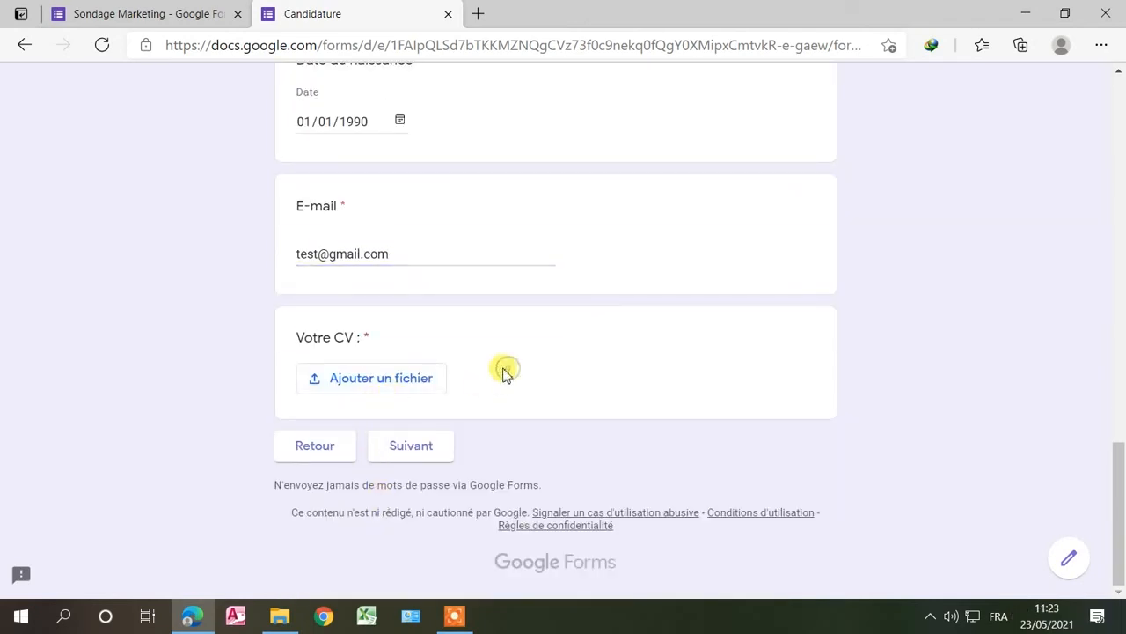
Step: Pick david.doc from Téléchargements and import it into the 'Votre CV' question
{"action": "left_click", "coordinate": [405, 380]}
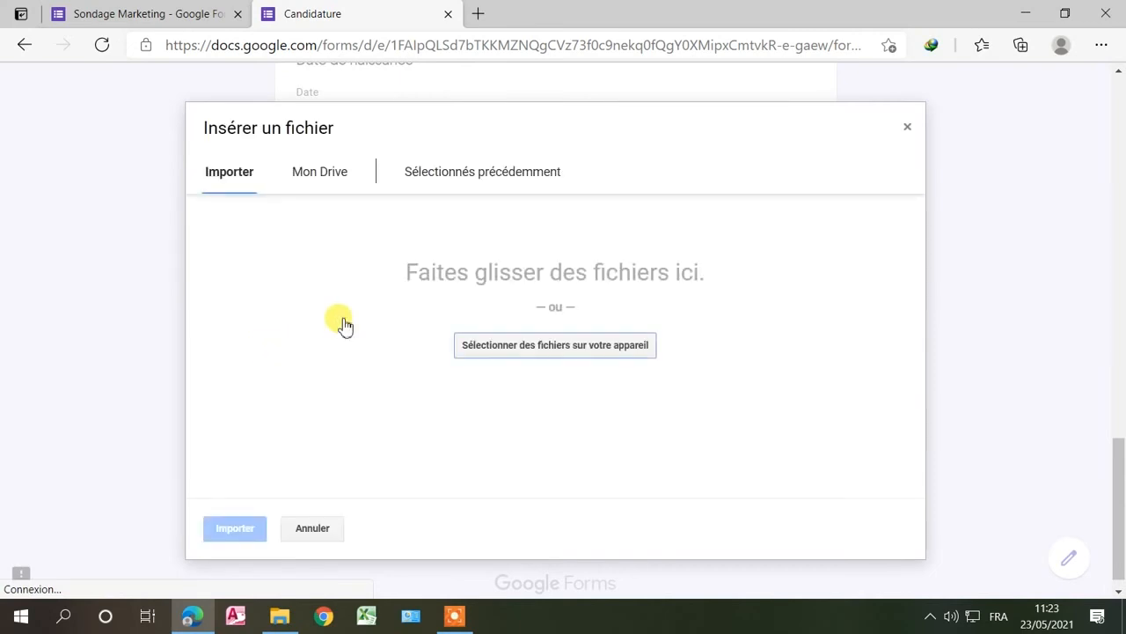
{"action": "left_click", "coordinate": [504, 345]}
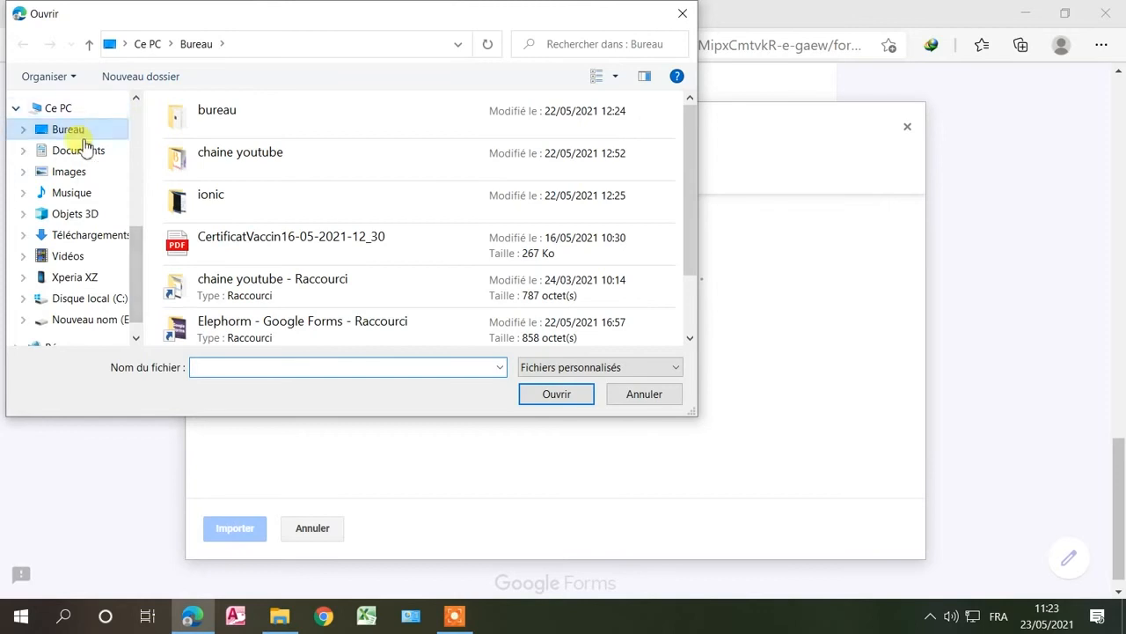
{"action": "left_click", "coordinate": [84, 234]}
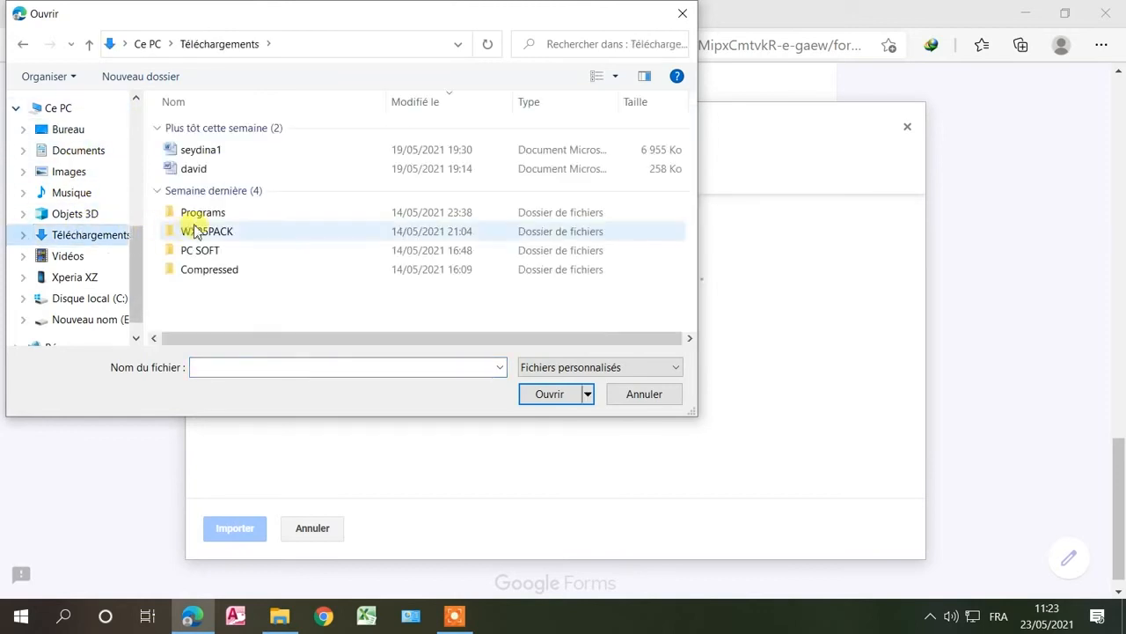
{"action": "left_click", "coordinate": [195, 168]}
{"action": "left_click", "coordinate": [548, 395]}
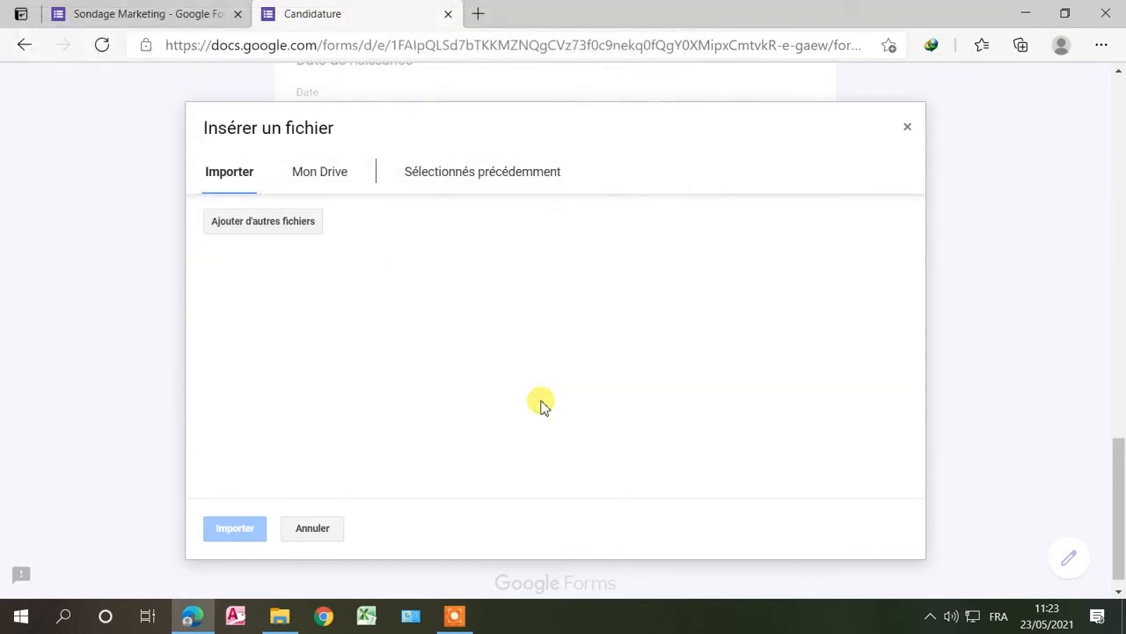
{"action": "left_click", "coordinate": [234, 529]}
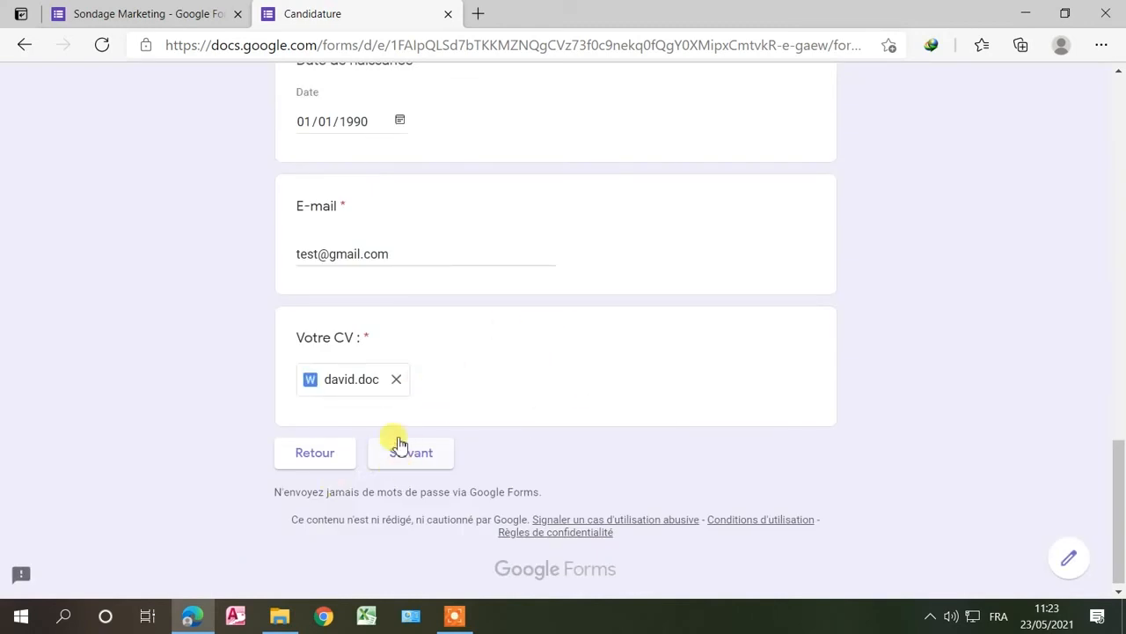
Step: Advance the test response to the Taux de satisfaction page and dismiss the translate offer
{"action": "left_click", "coordinate": [411, 458]}
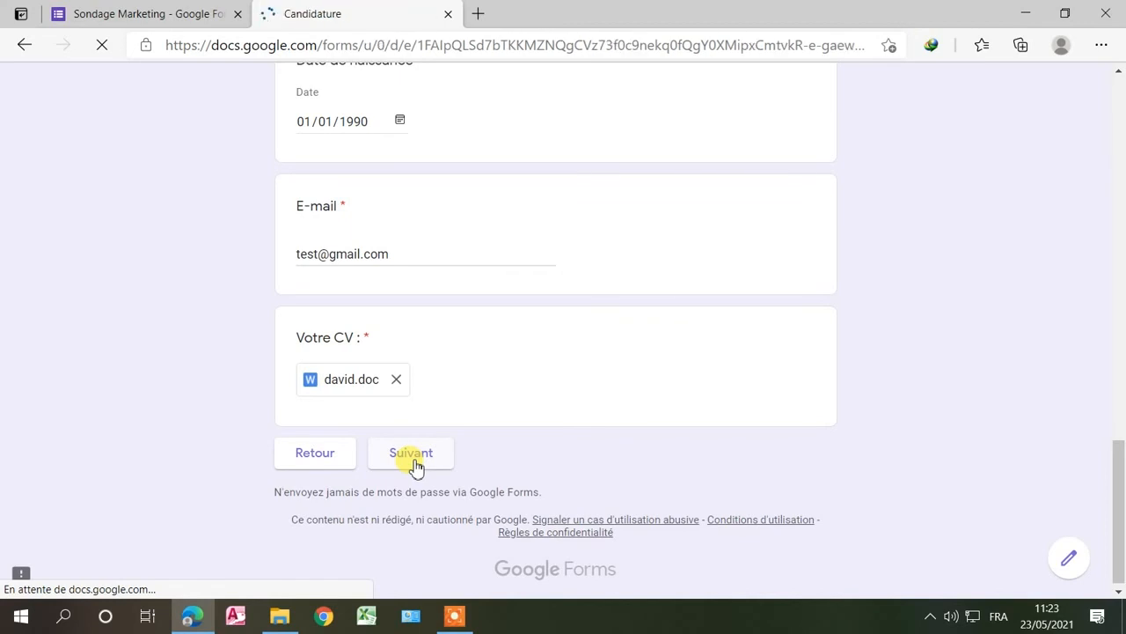
{"action": "scroll", "coordinate": [416, 467], "scroll_direction": "down", "scroll_amount": 2}
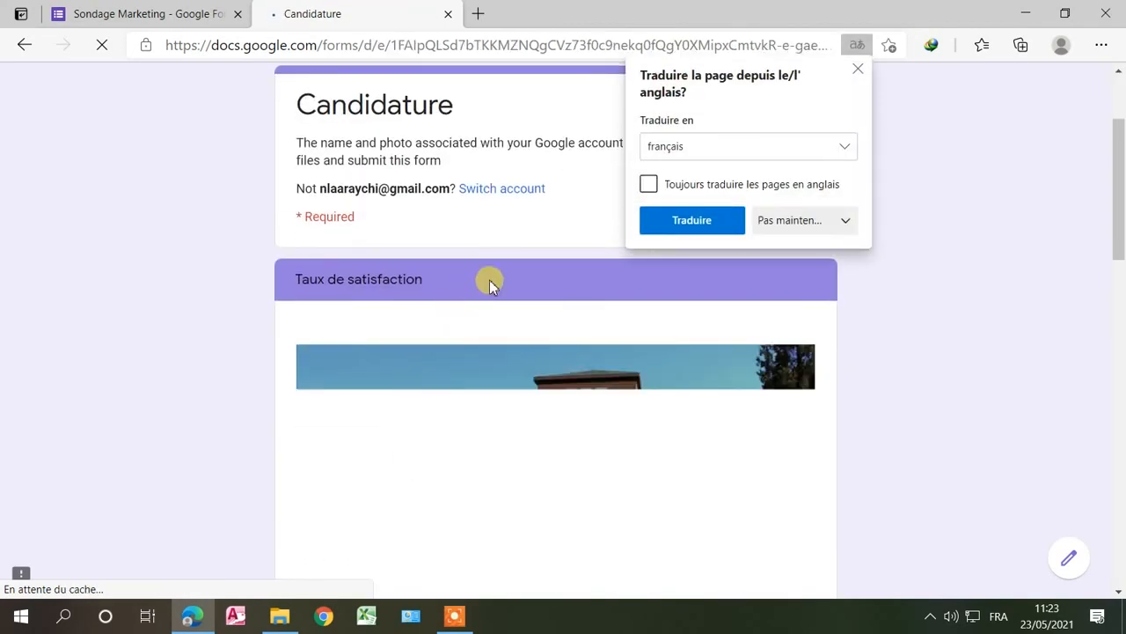
{"action": "scroll", "coordinate": [476, 281], "scroll_direction": "down", "scroll_amount": 2}
{"action": "scroll", "coordinate": [441, 277], "scroll_direction": "up", "scroll_amount": 1}
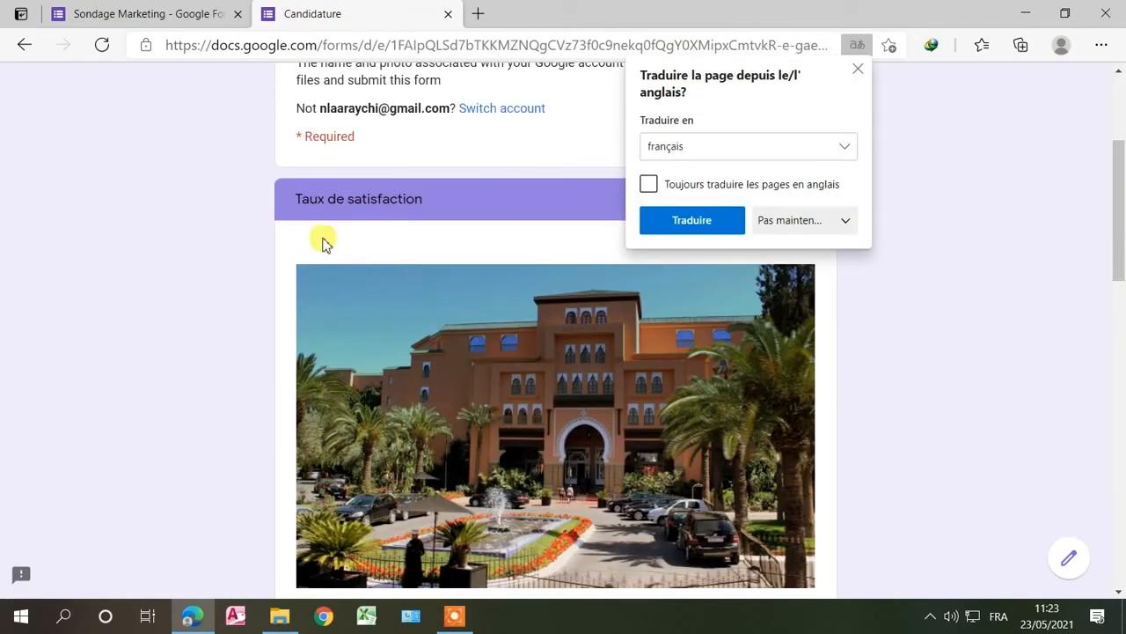
{"action": "left_click", "coordinate": [855, 68]}
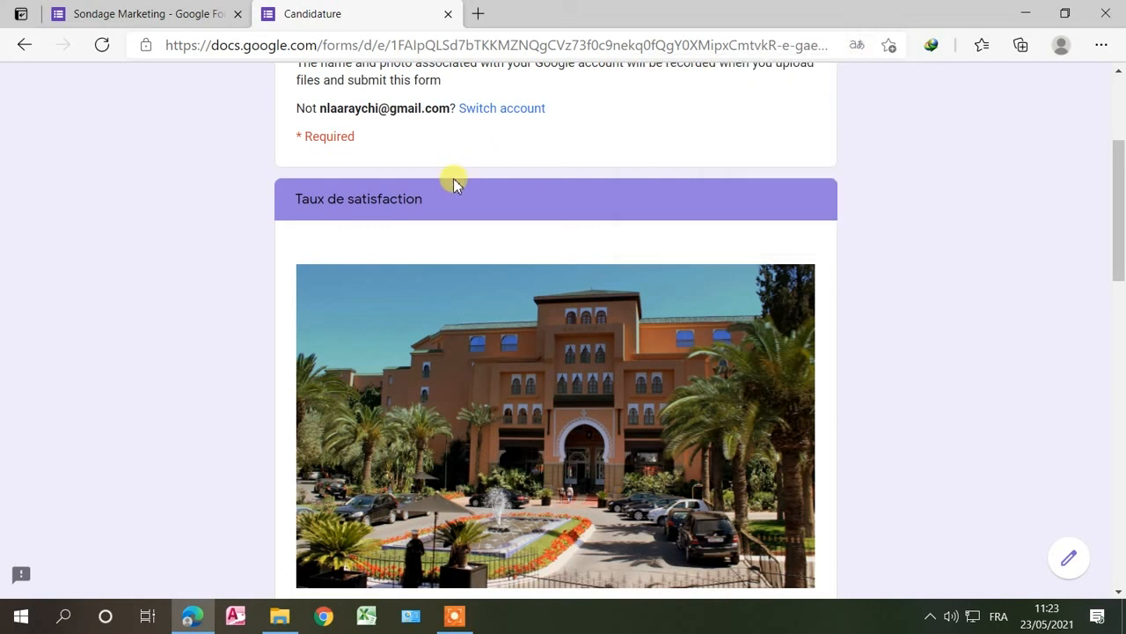
Step: Scroll through the hotel image, Satisfaction heading, service ratings and video on the last page
{"action": "scroll", "coordinate": [453, 181], "scroll_direction": "up", "scroll_amount": 3}
{"action": "scroll", "coordinate": [407, 261], "scroll_direction": "down", "scroll_amount": 2}
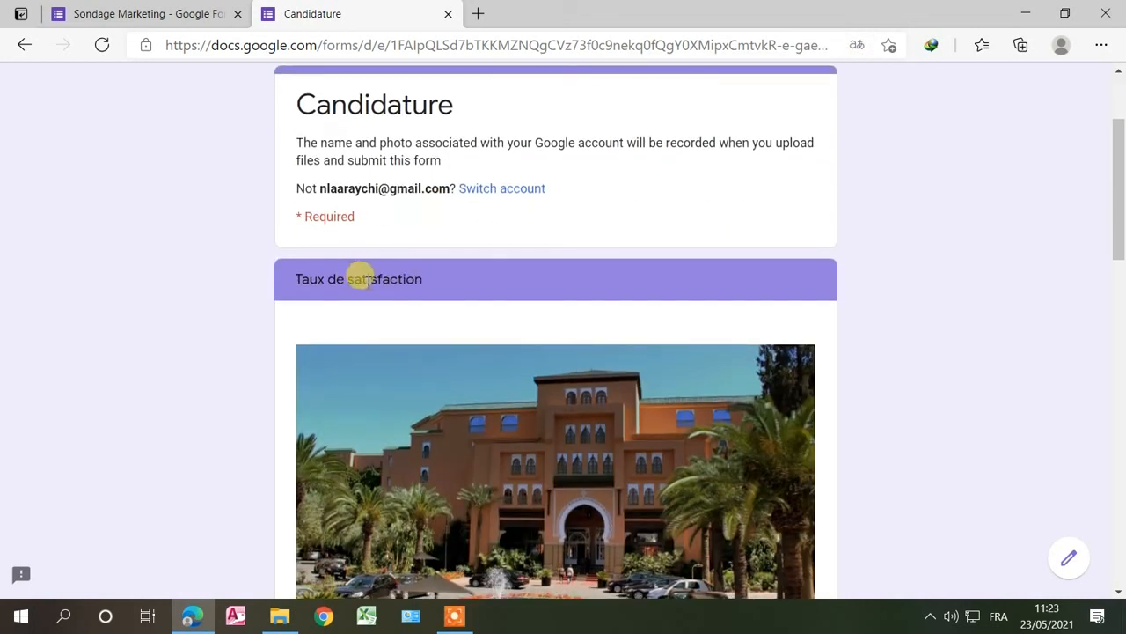
{"action": "scroll", "coordinate": [462, 290], "scroll_direction": "down", "scroll_amount": 3}
{"action": "scroll", "coordinate": [462, 290], "scroll_direction": "down", "scroll_amount": 2}
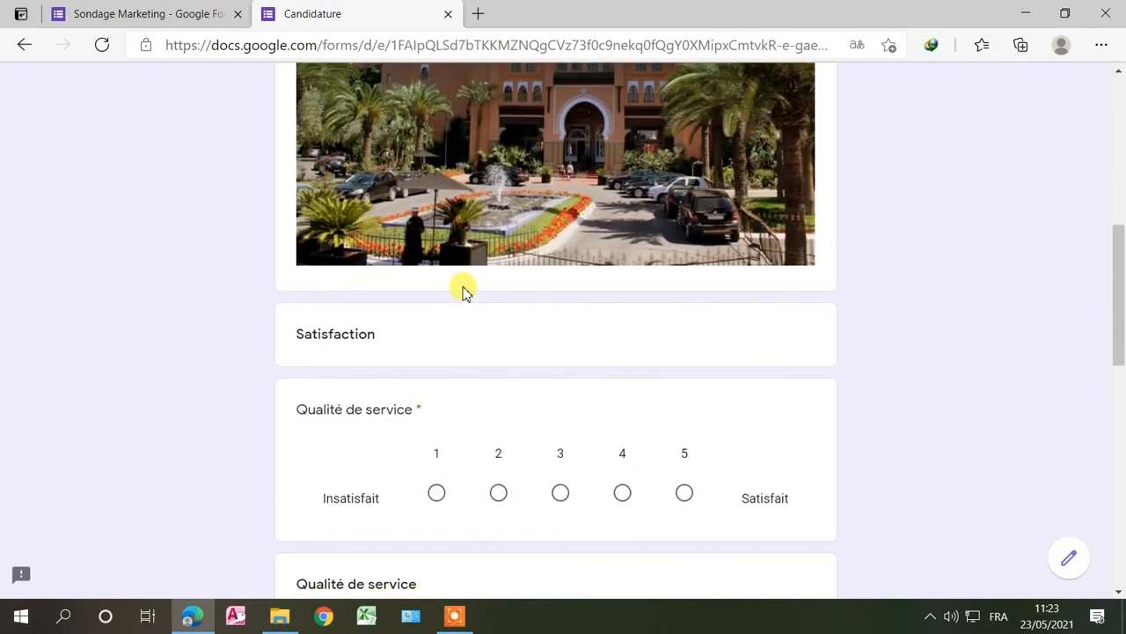
{"action": "scroll", "coordinate": [397, 345], "scroll_direction": "down", "scroll_amount": 10}
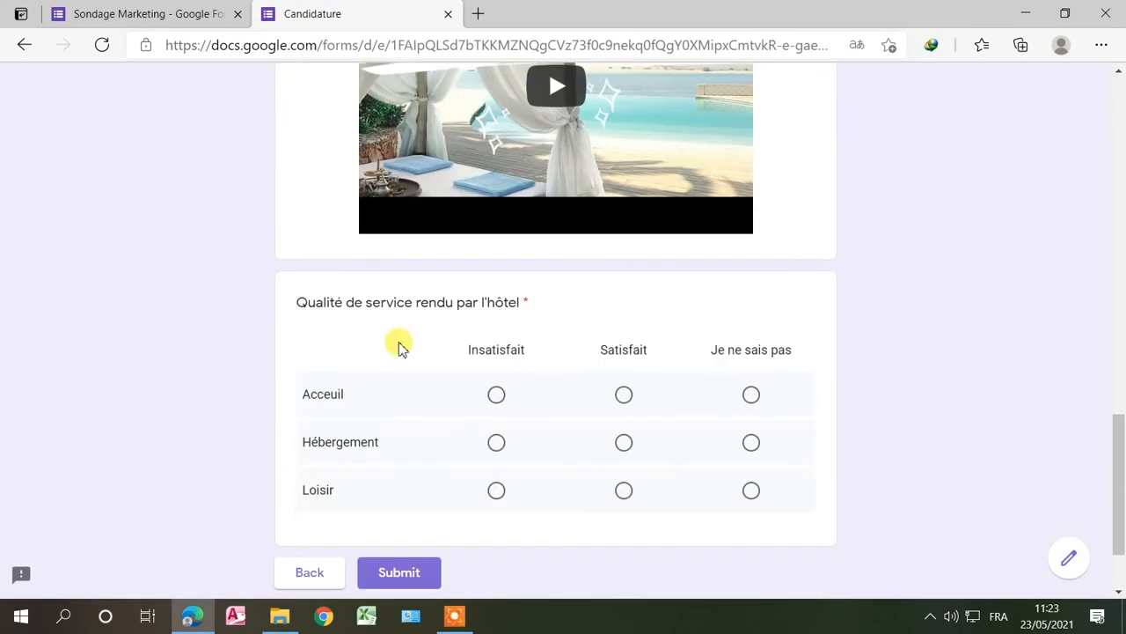
{"action": "scroll", "coordinate": [398, 335], "scroll_direction": "up", "scroll_amount": 3}
{"action": "scroll", "coordinate": [387, 238], "scroll_direction": "up", "scroll_amount": 1}
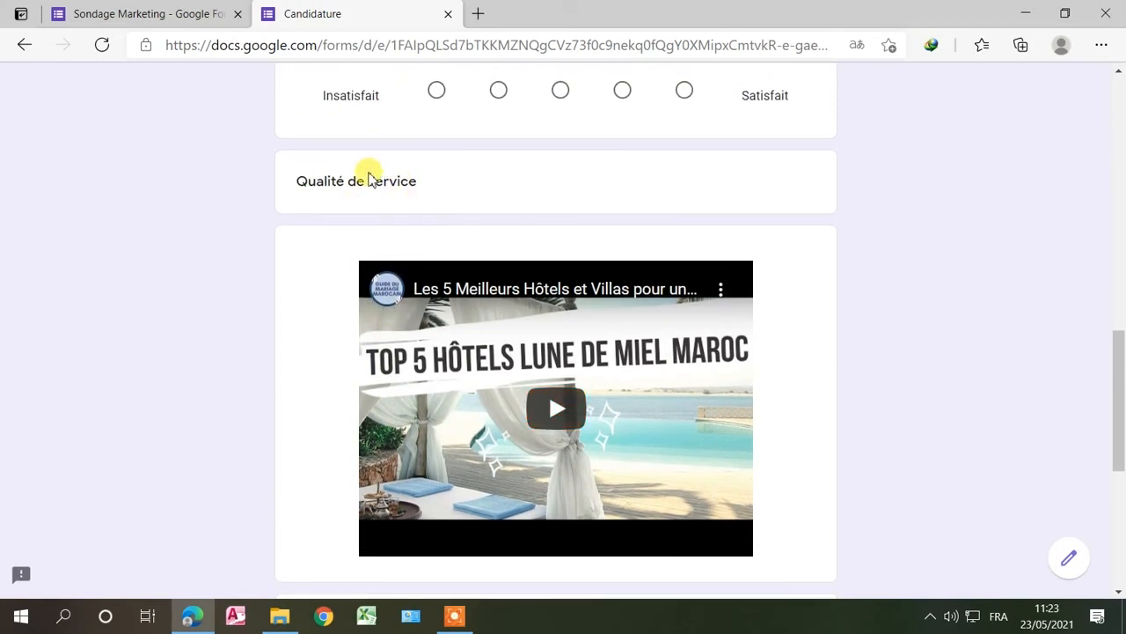
{"action": "scroll", "coordinate": [428, 198], "scroll_direction": "down", "scroll_amount": 5}
{"action": "scroll", "coordinate": [432, 202], "scroll_direction": "up", "scroll_amount": 5}
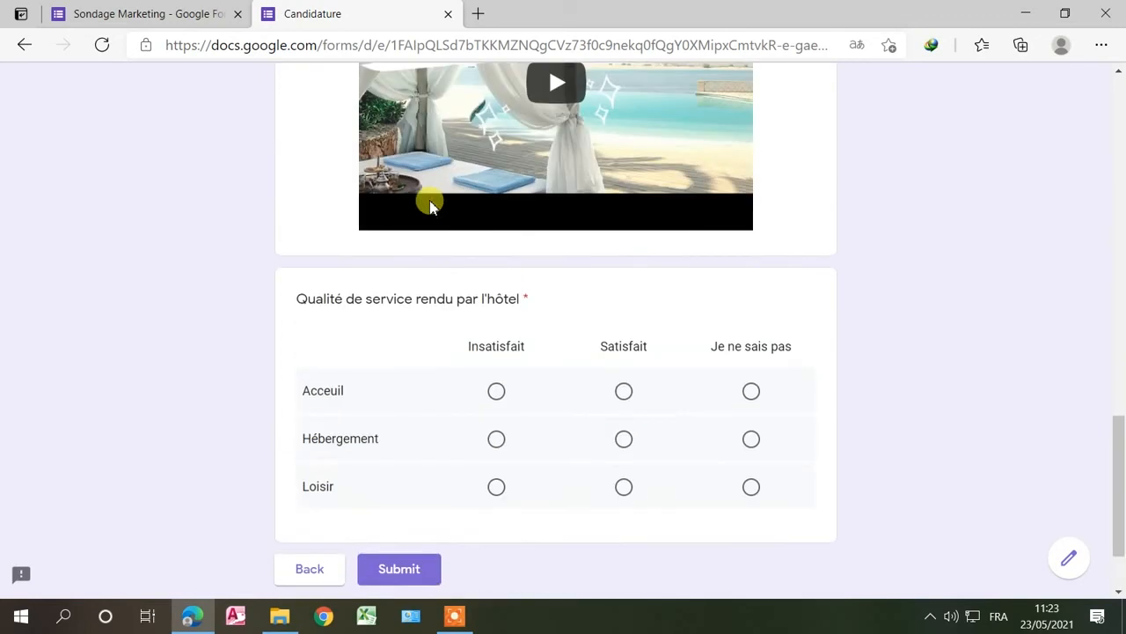
{"action": "scroll", "coordinate": [430, 204], "scroll_direction": "up", "scroll_amount": 12}
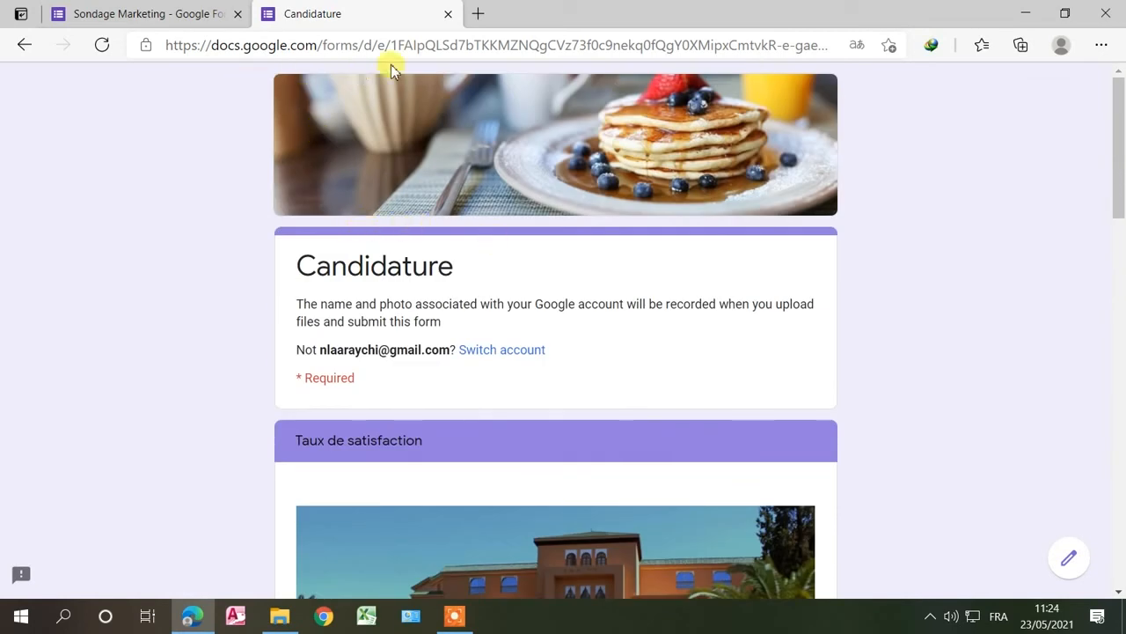
Step: Close the Candidature preview tab without submitting, confirming Quitter in the leave-site prompt
{"action": "left_click", "coordinate": [449, 15]}
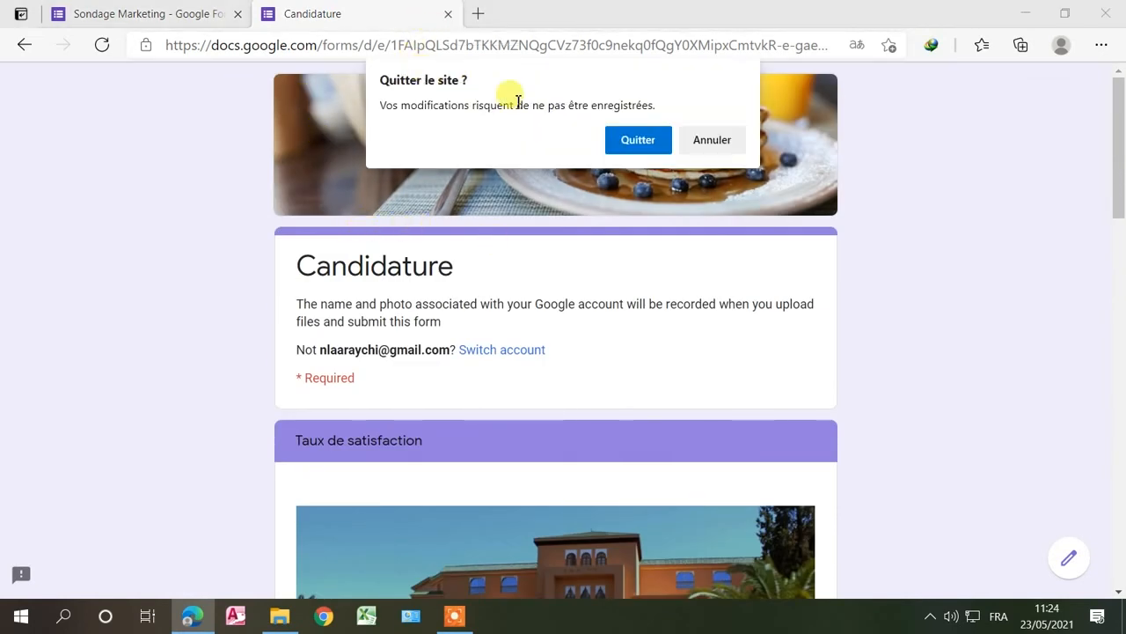
{"action": "left_click", "coordinate": [637, 141]}
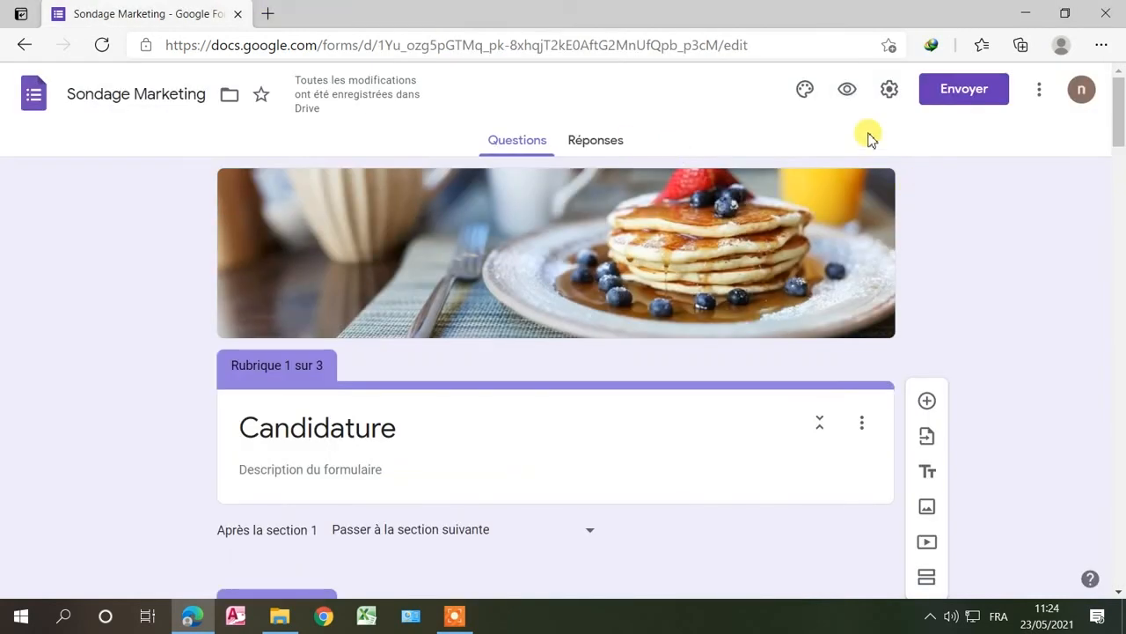
{"action": "scroll", "coordinate": [888, 185], "scroll_direction": "down", "scroll_amount": 2}
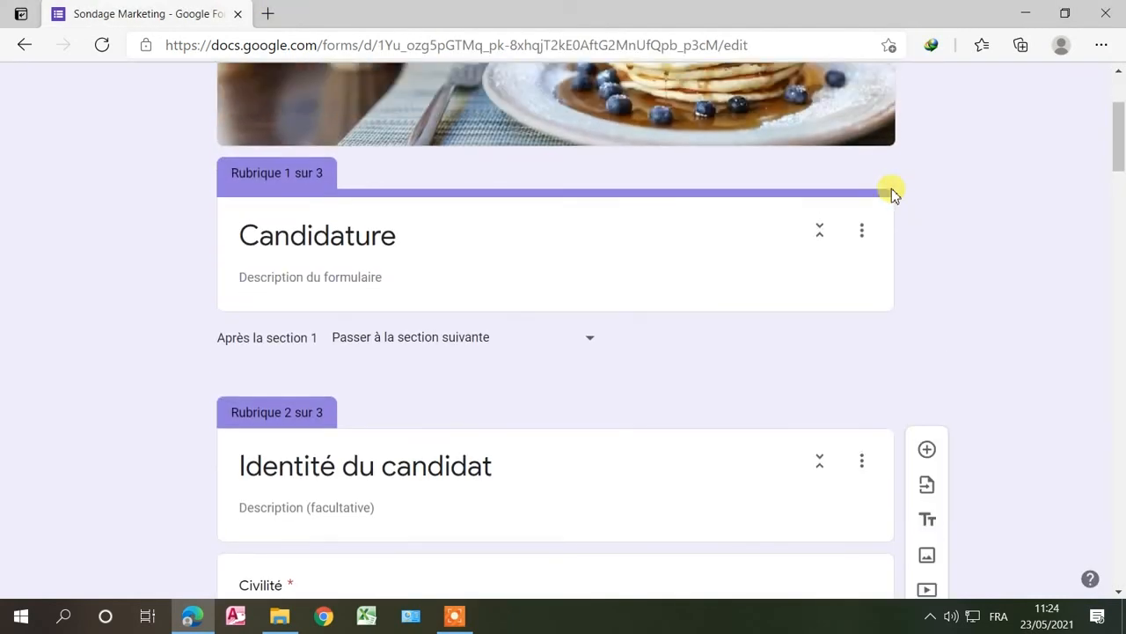
{"action": "scroll", "coordinate": [892, 193], "scroll_direction": "up", "scroll_amount": 2}
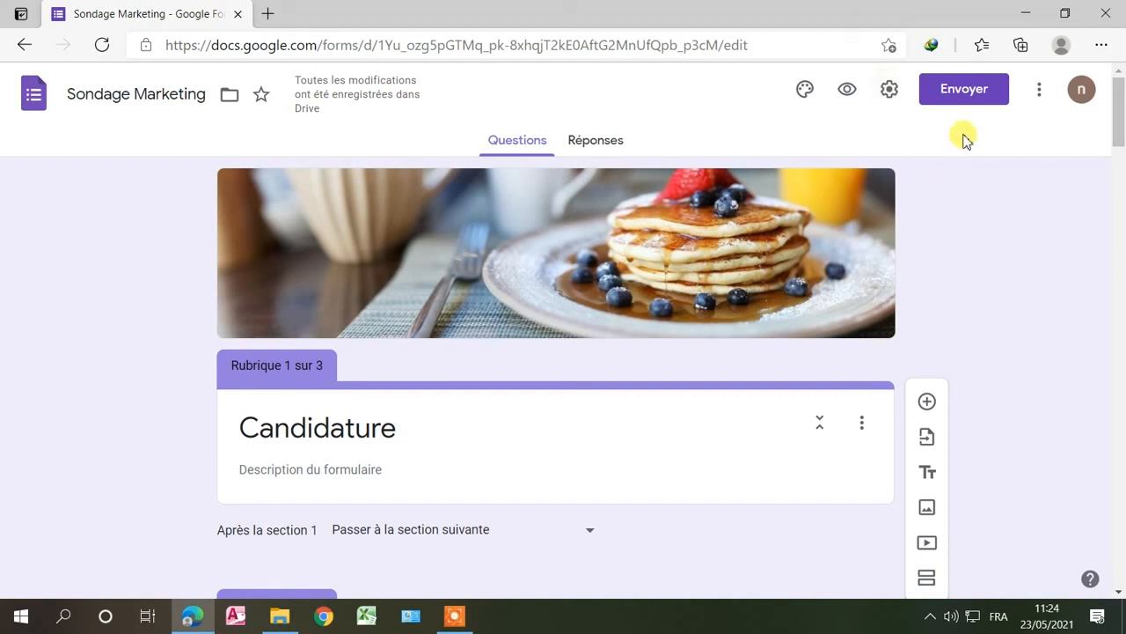
Step: Enable 'Afficher la barre de progression' under the Présentation settings and save it
{"action": "left_click", "coordinate": [1043, 92]}
{"action": "left_click", "coordinate": [891, 89]}
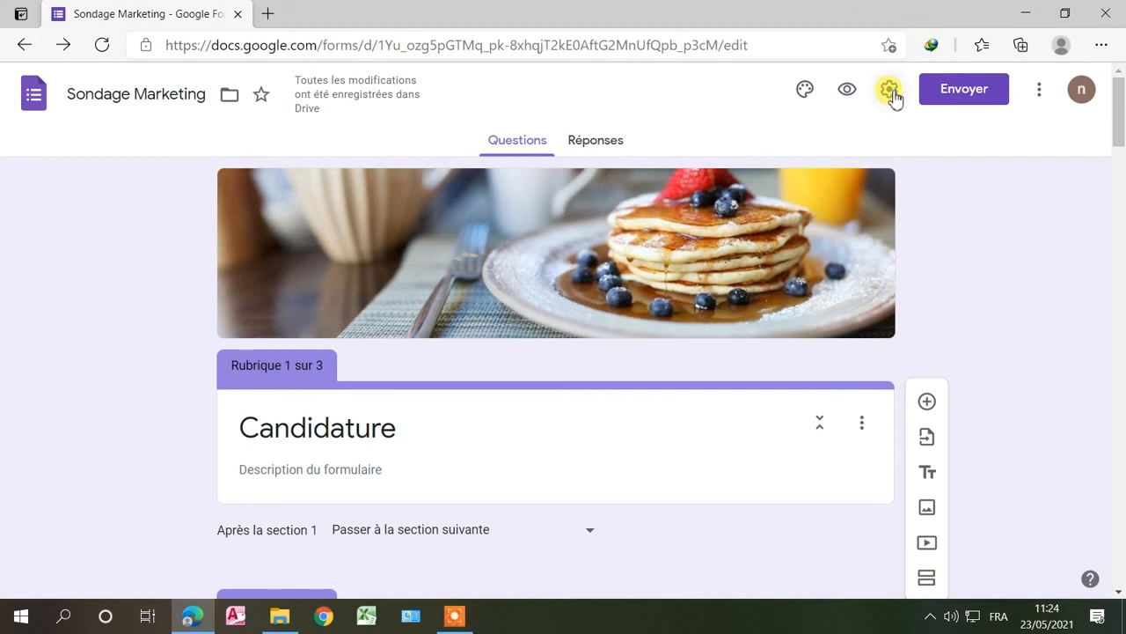
{"action": "left_click", "coordinate": [890, 89]}
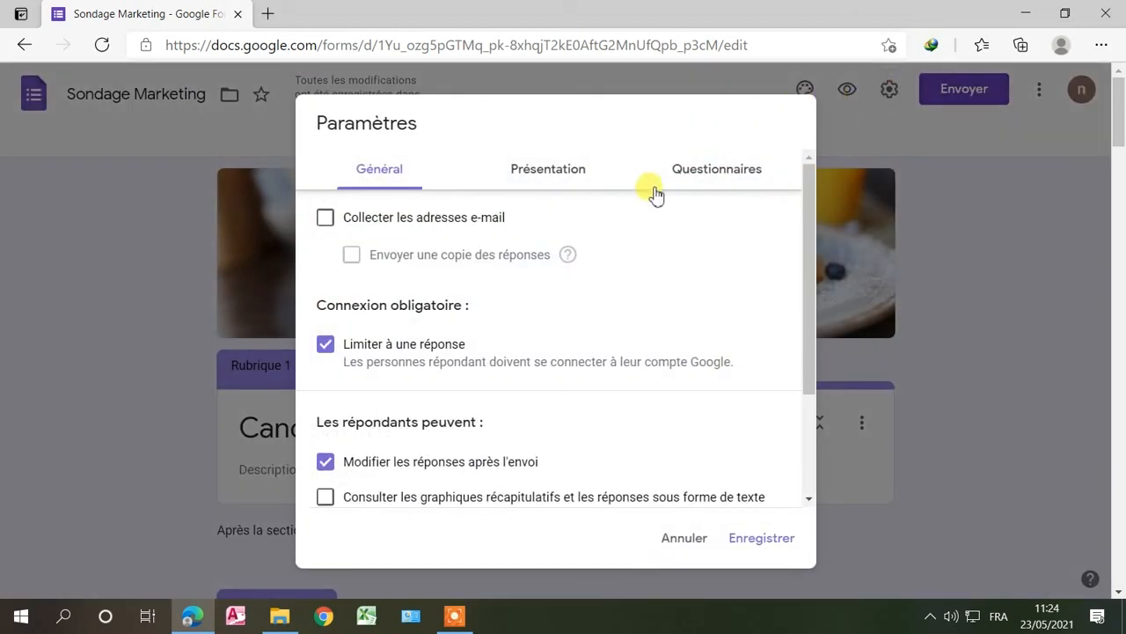
{"action": "left_click", "coordinate": [543, 172]}
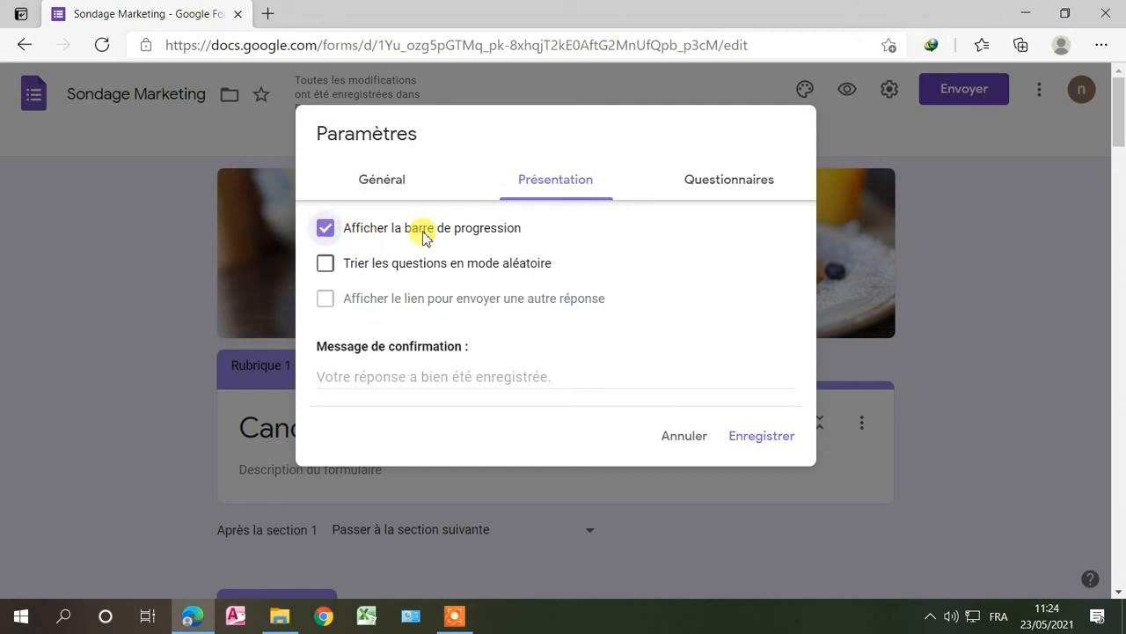
{"action": "left_click", "coordinate": [777, 438]}
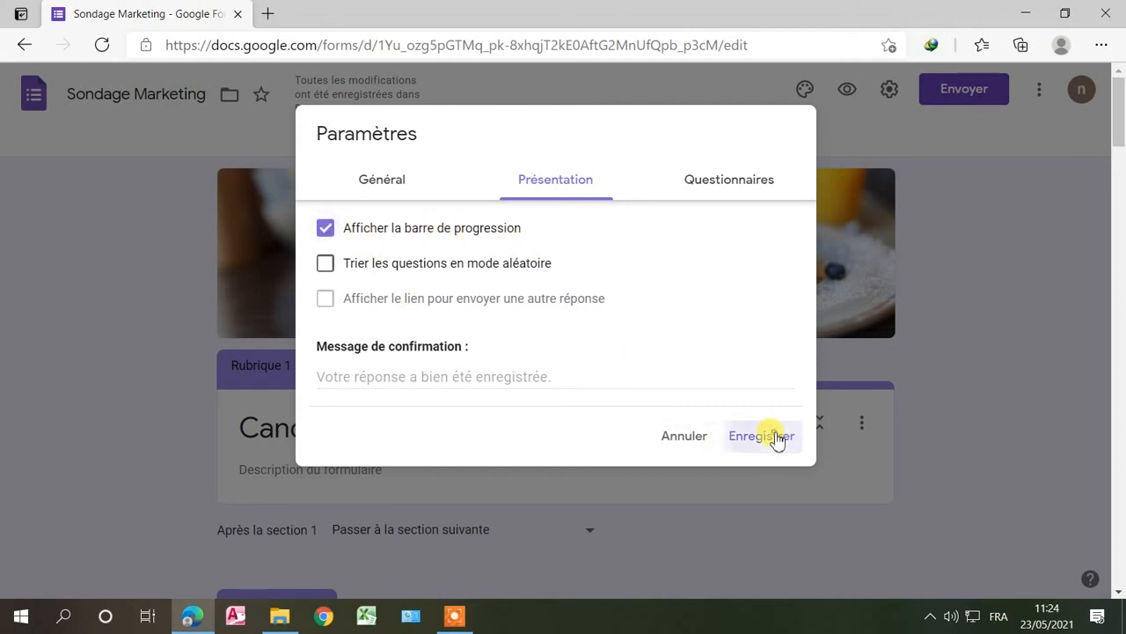
{"action": "scroll", "coordinate": [748, 411], "scroll_direction": "down", "scroll_amount": 5}
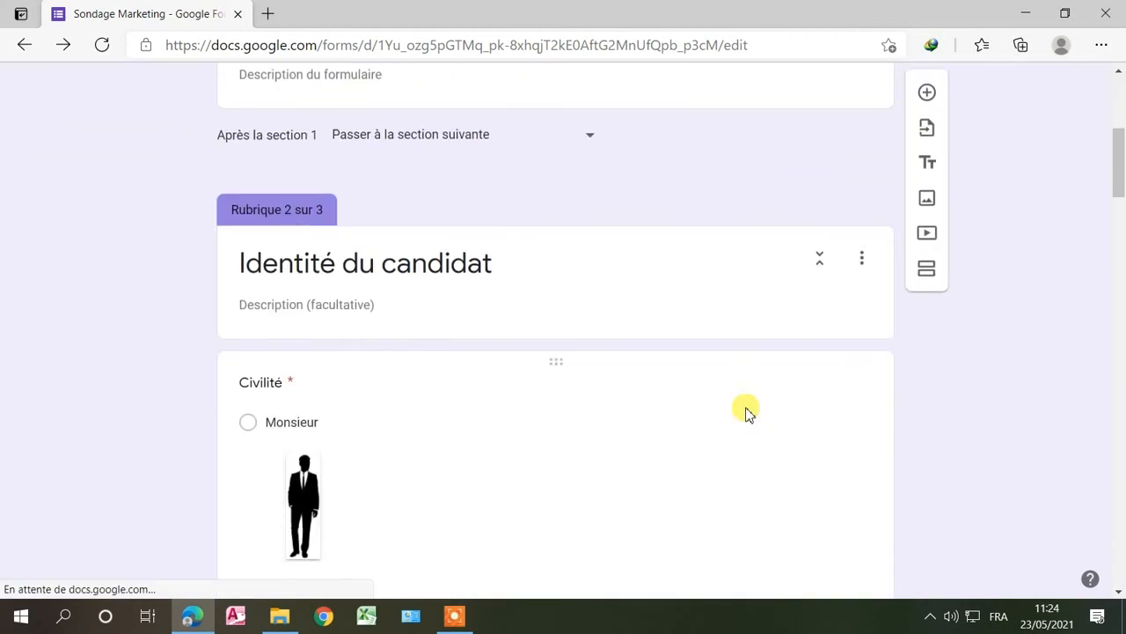
Step: Preview Candidature again and go to the Identité du candidat page, showing 'Page 2 sur 3'
{"action": "scroll", "coordinate": [744, 410], "scroll_direction": "up", "scroll_amount": 5}
{"action": "scroll", "coordinate": [735, 411], "scroll_direction": "down", "scroll_amount": 3}
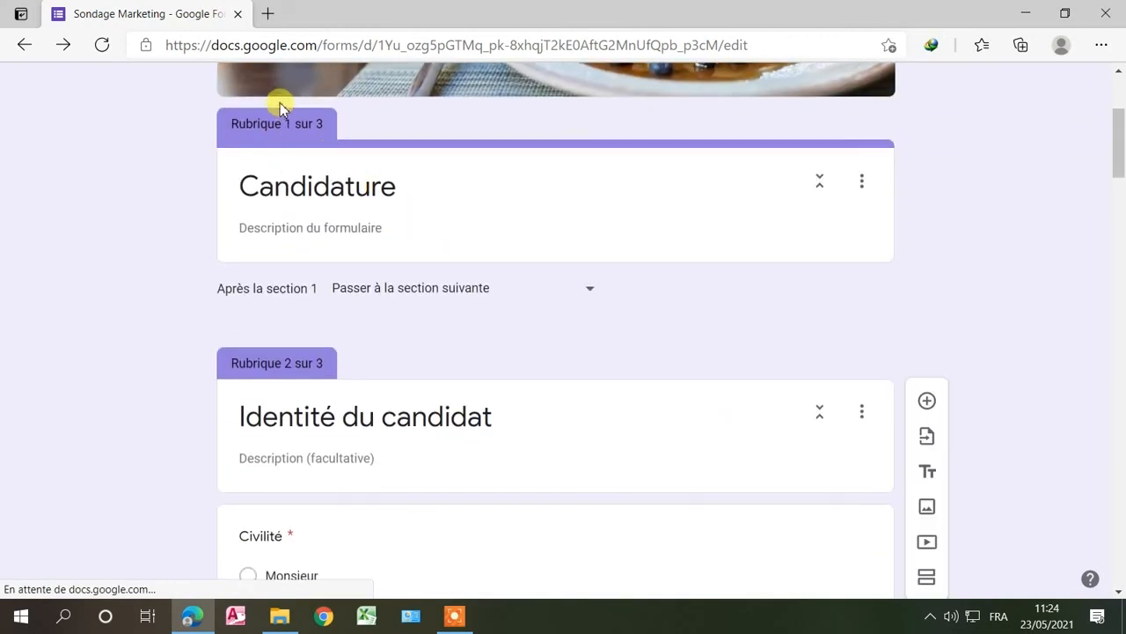
{"action": "scroll", "coordinate": [828, 141], "scroll_direction": "up", "scroll_amount": 3}
{"action": "left_click", "coordinate": [846, 91]}
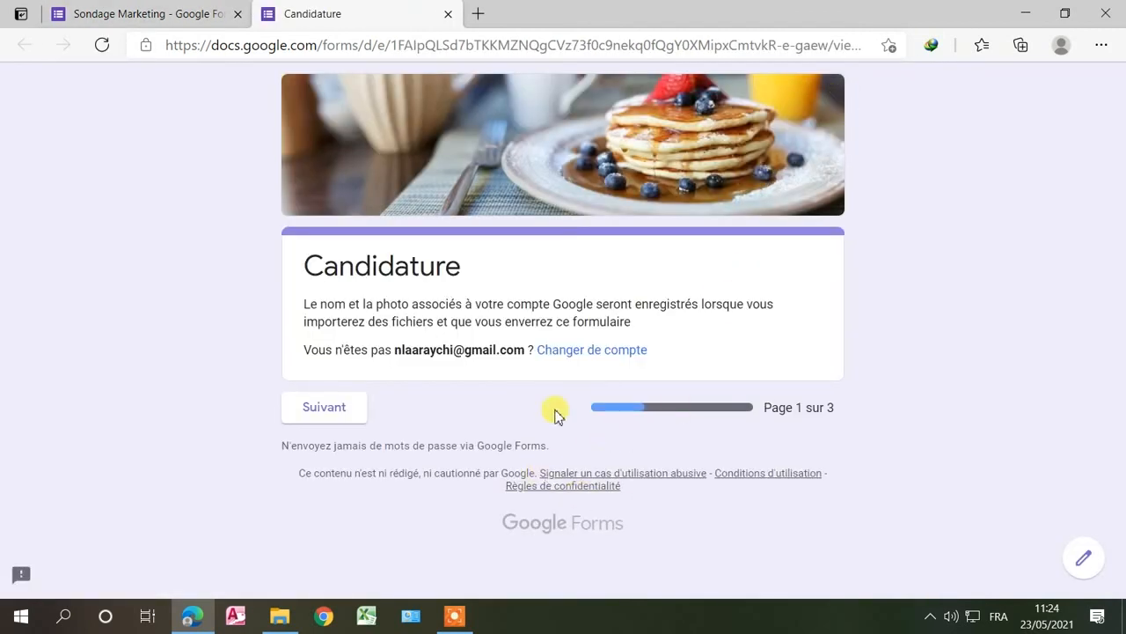
{"action": "left_click", "coordinate": [352, 412]}
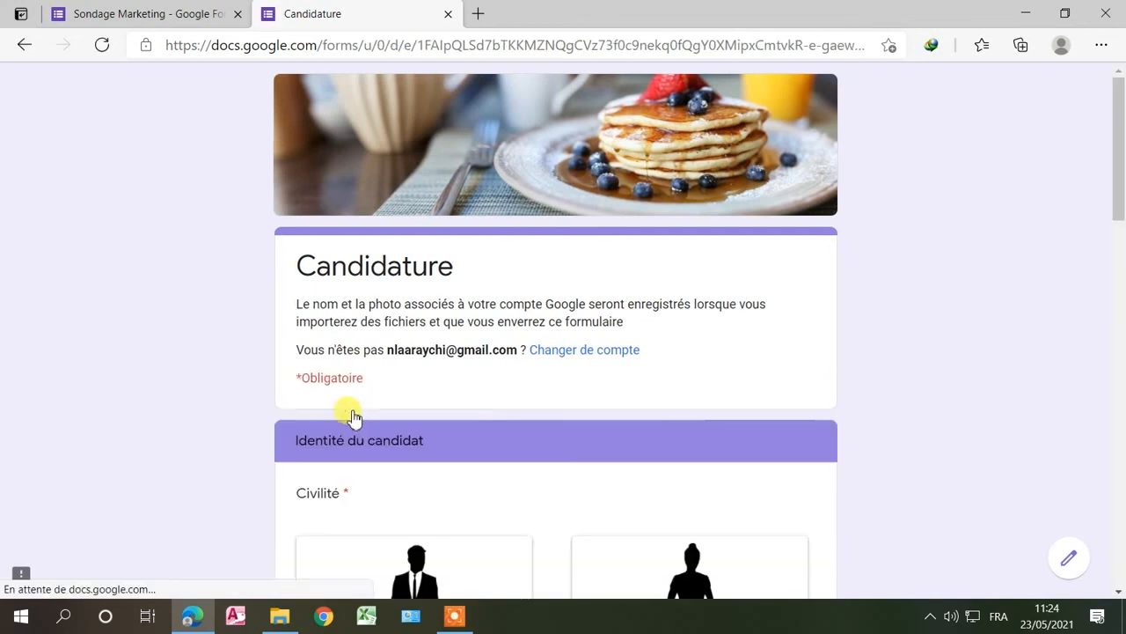
{"action": "scroll", "coordinate": [666, 402], "scroll_direction": "down", "scroll_amount": 15}
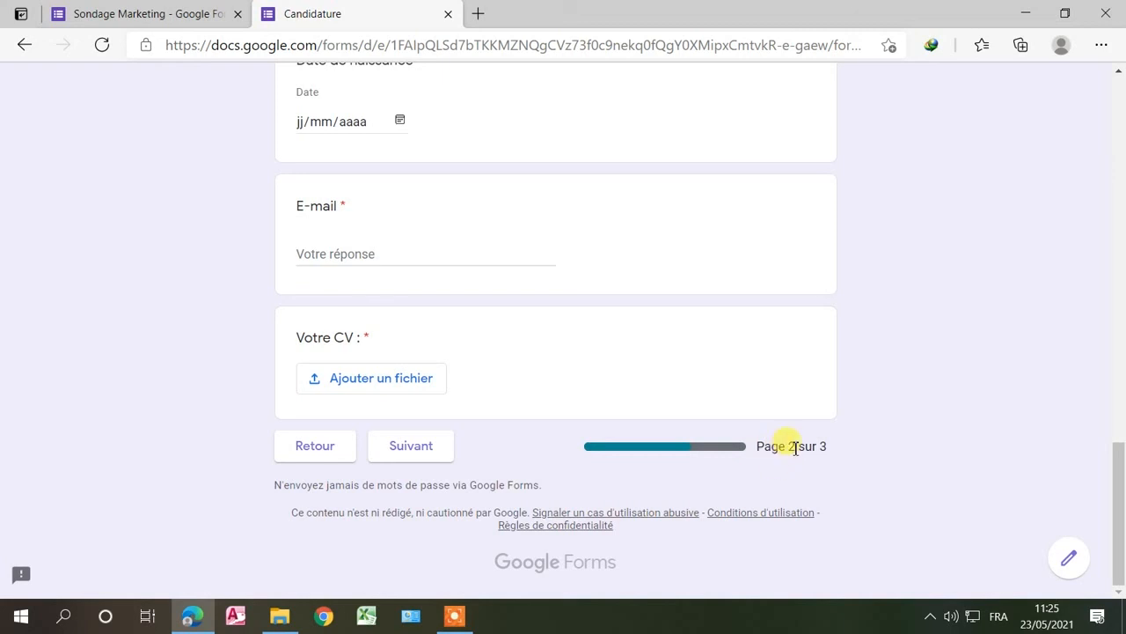
{"action": "scroll", "coordinate": [664, 361], "scroll_direction": "up", "scroll_amount": 15}
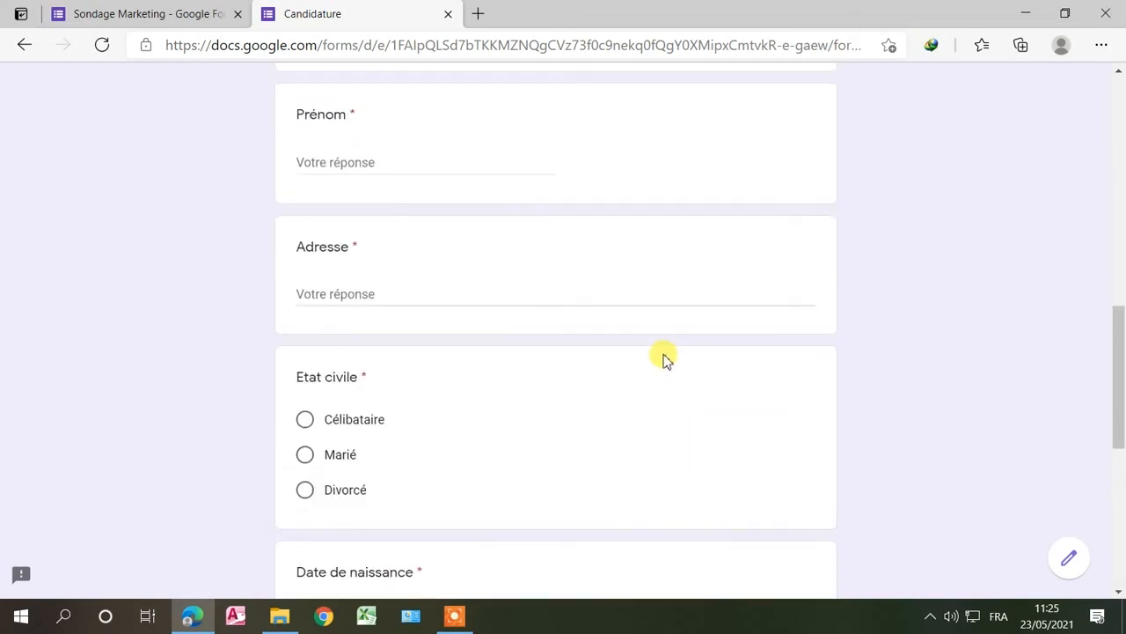
{"action": "scroll", "coordinate": [664, 360], "scroll_direction": "up", "scroll_amount": 3}
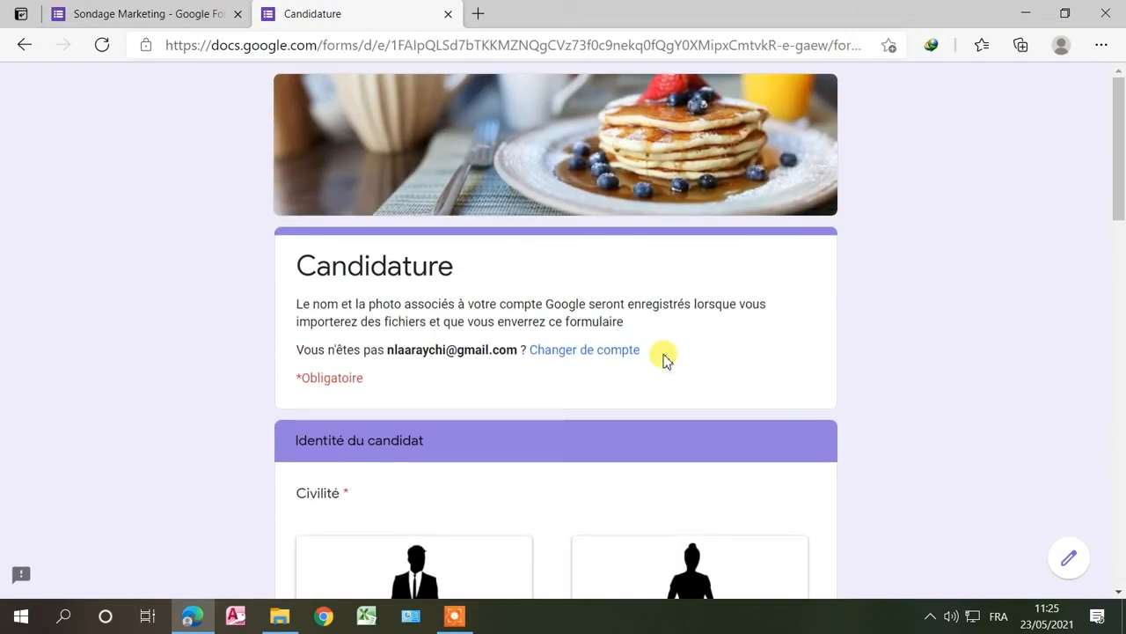